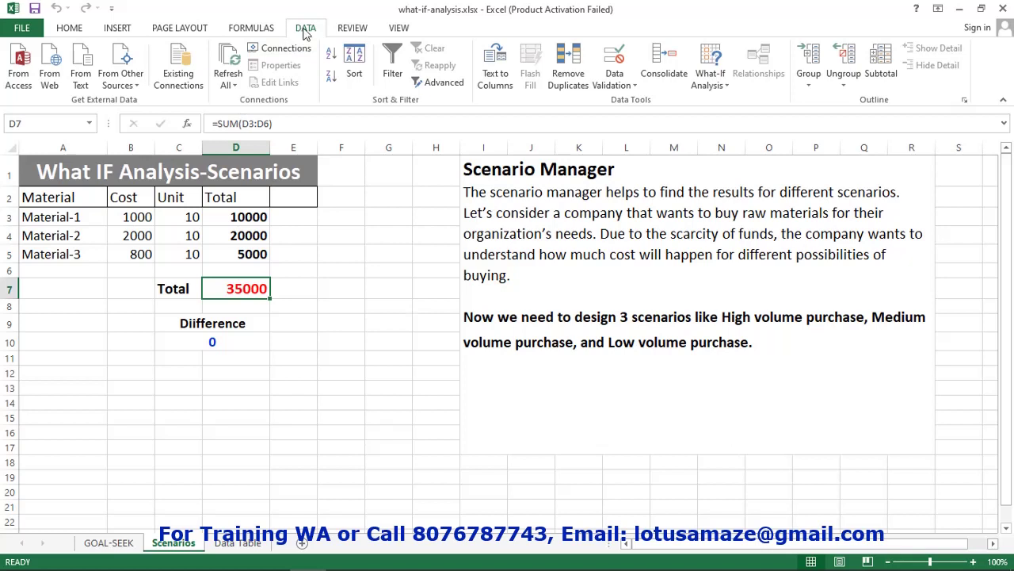
Examine the formulas behind the Material-1 total, the overall total in D7 and the difference in C10
left_click(697, 89)
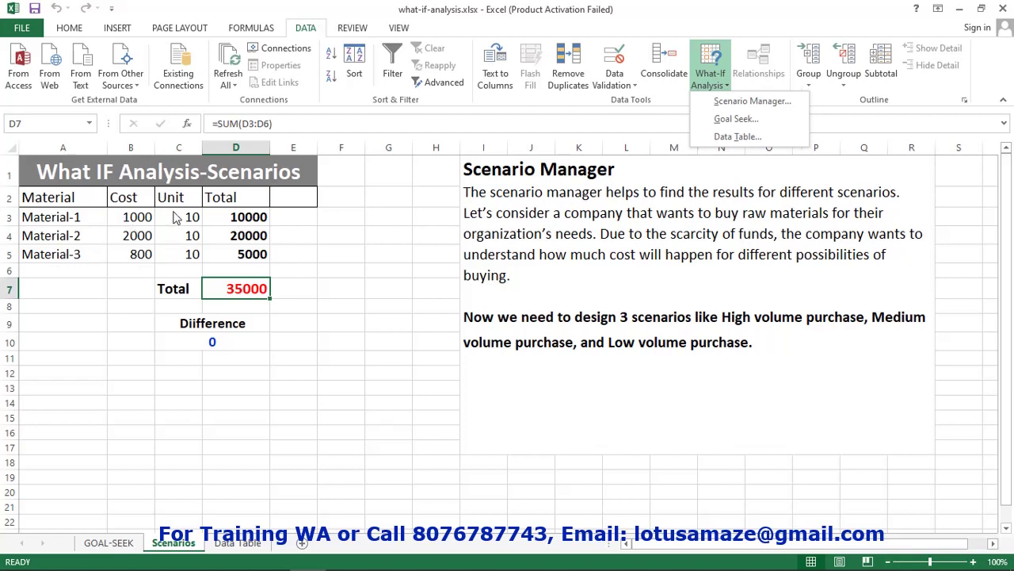
left_click(252, 221)
left_click(252, 221)
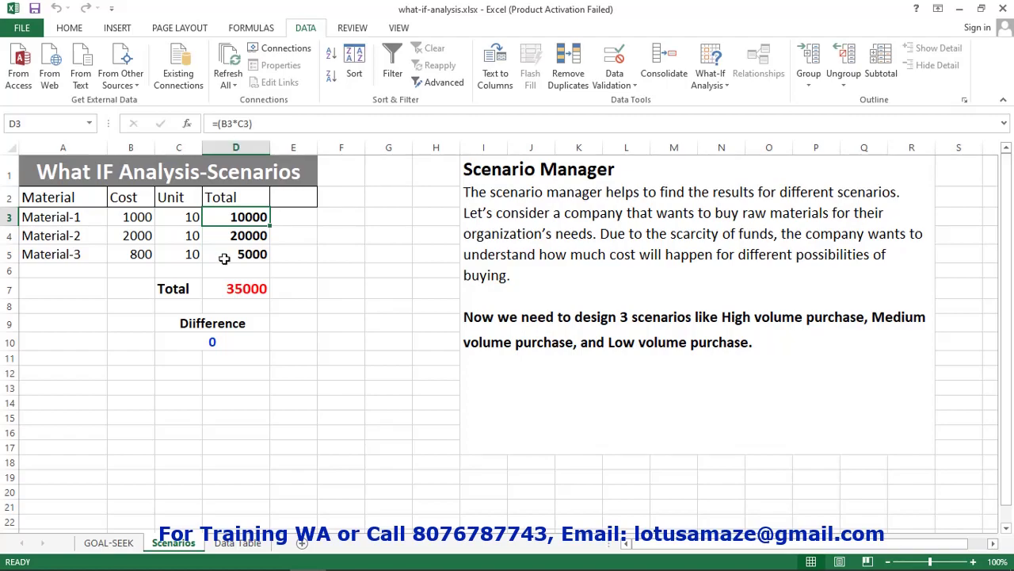
left_click(236, 288)
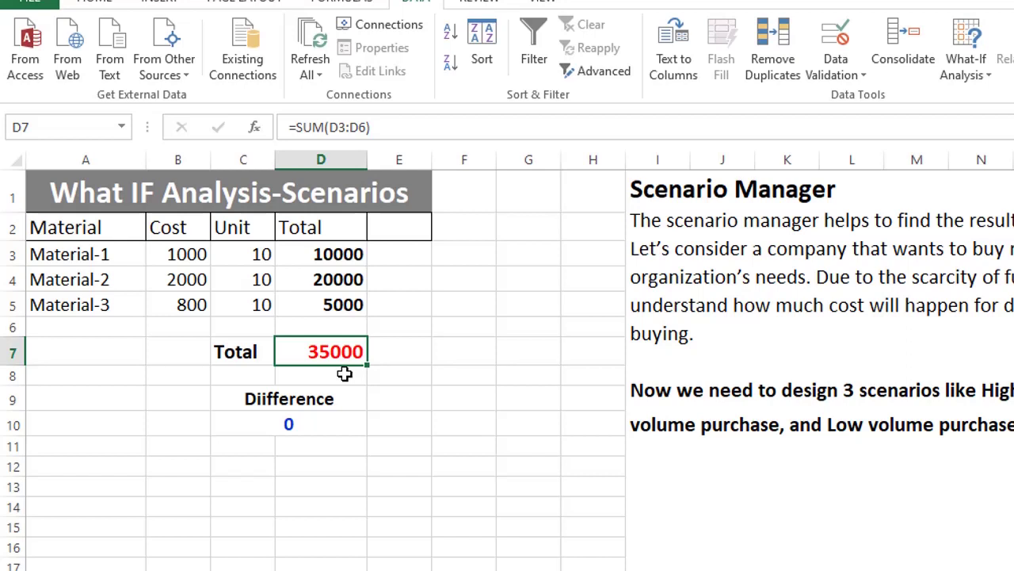
left_click(293, 425)
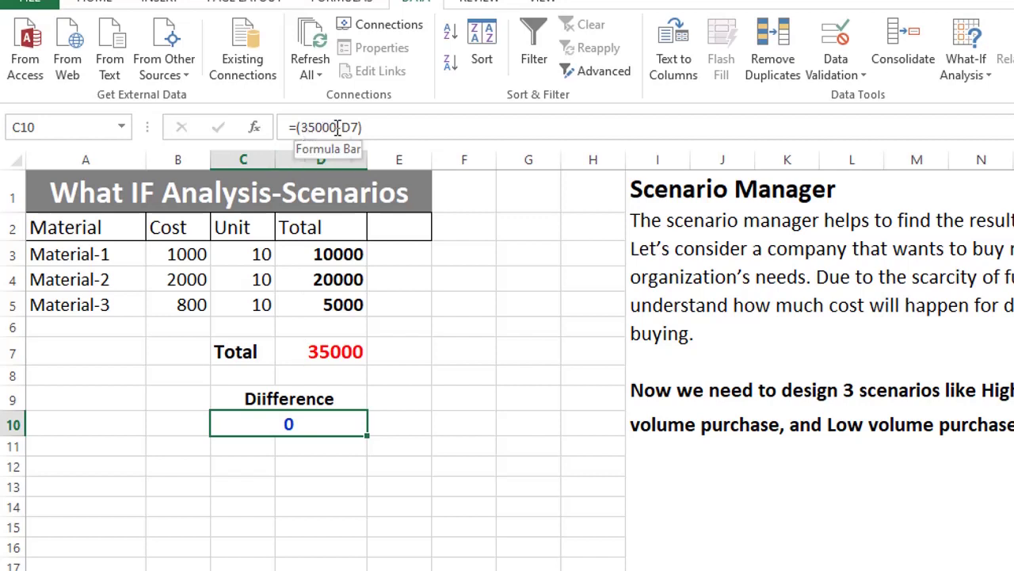
left_click(336, 351)
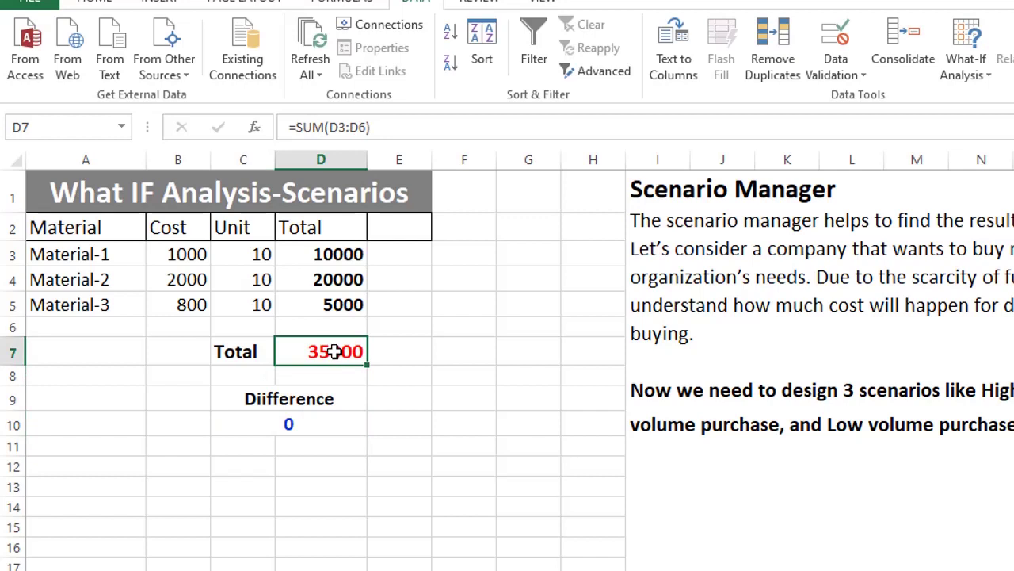
left_click(301, 423)
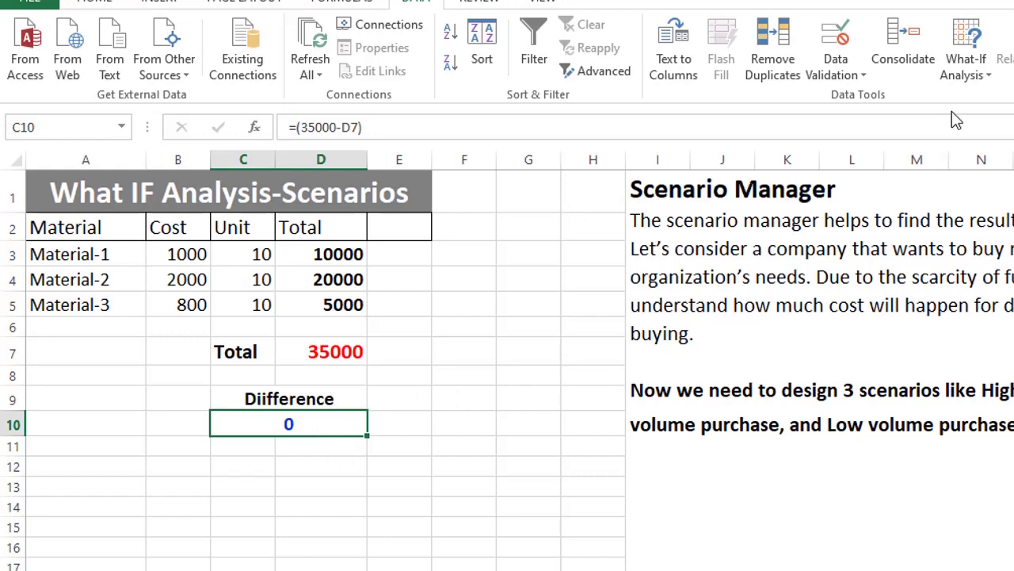
Add a scenario named High in the Scenario Manager with the unit cells C3:C5 as its changing cells
left_click(968, 70)
left_click(983, 97)
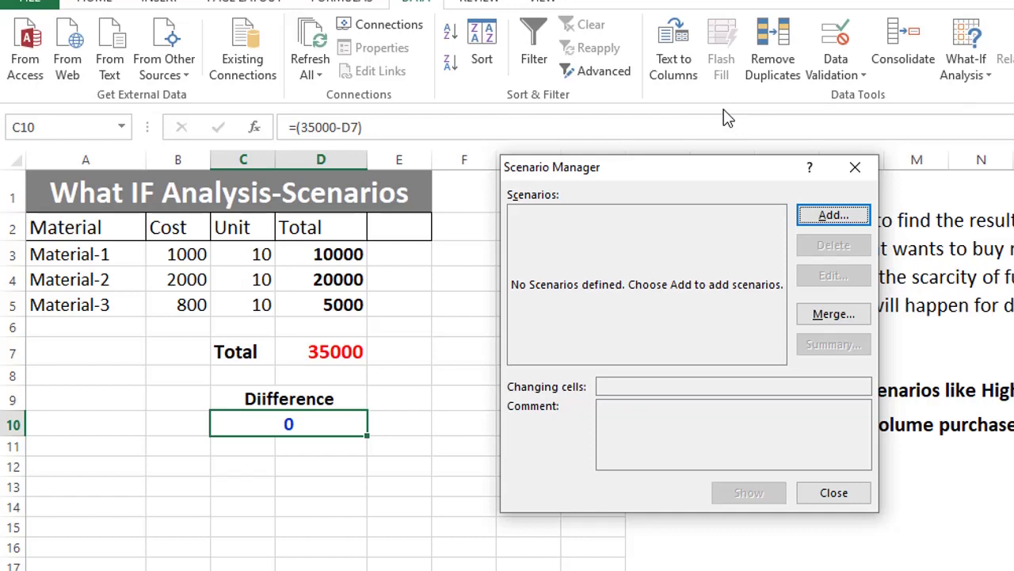
left_click(818, 214)
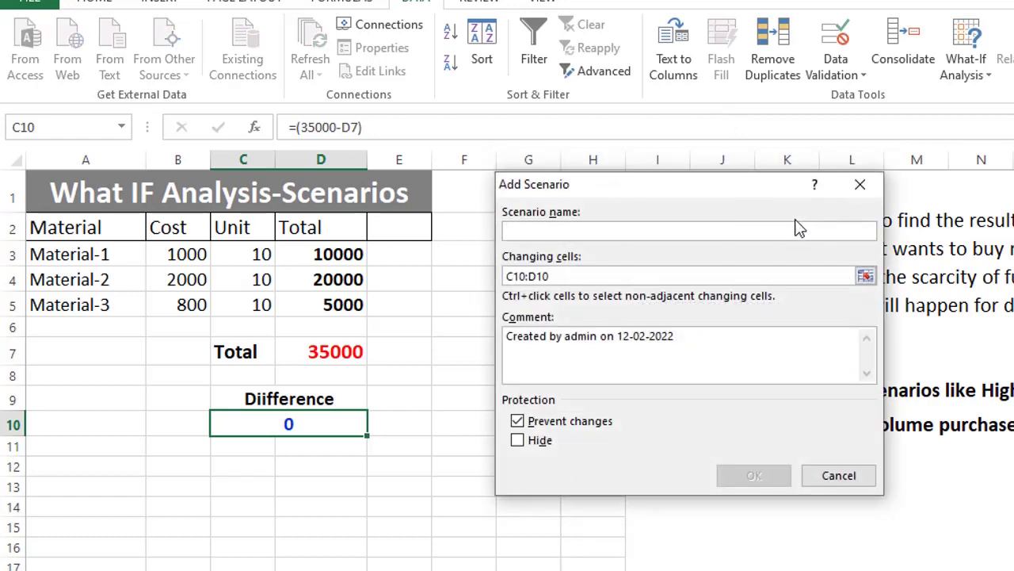
type("High")
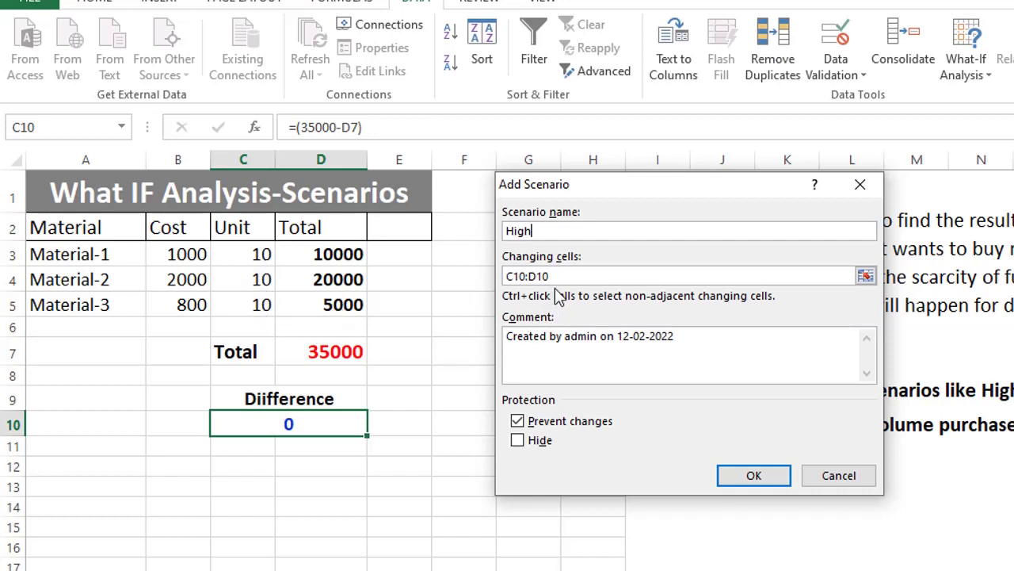
left_click_drag(560, 275, 463, 271)
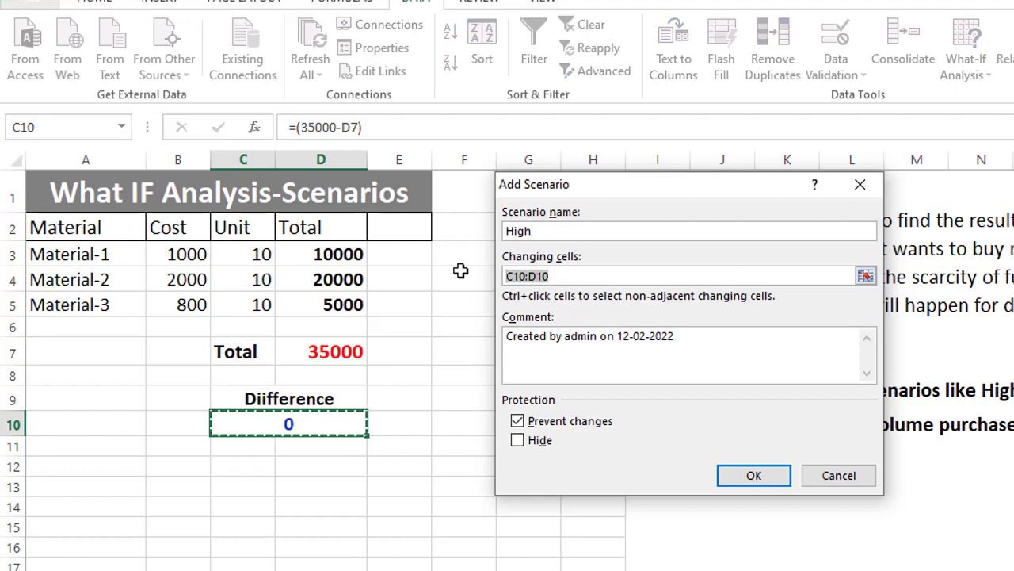
key("BackSpace")
left_click_drag(265, 255, 268, 306)
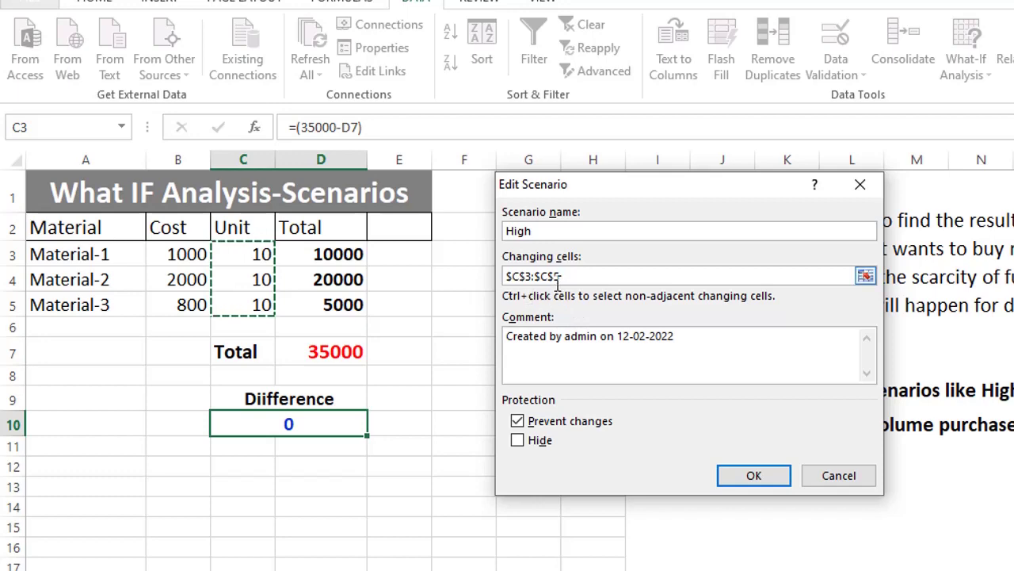
left_click(753, 476)
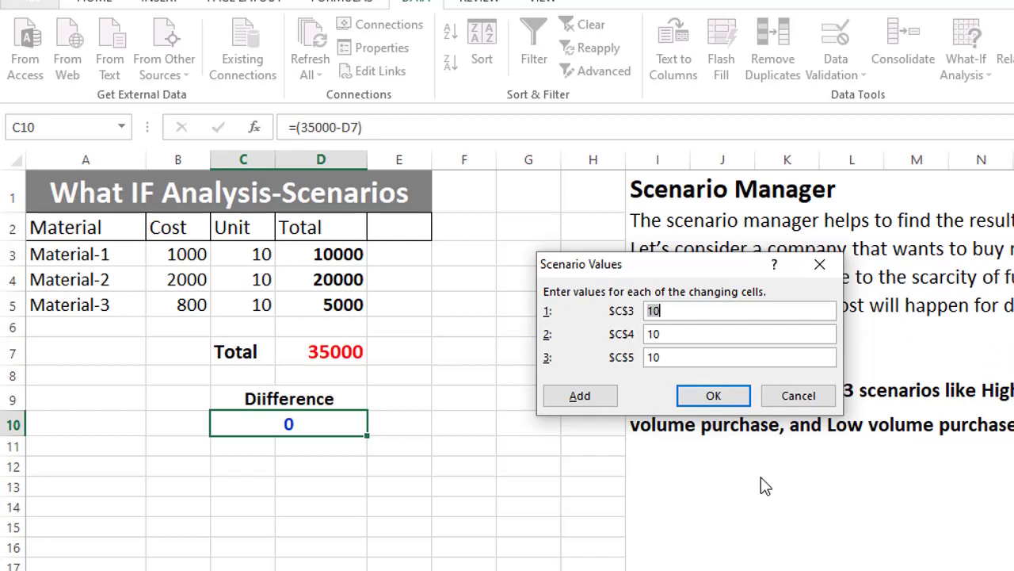
Set the High scenario's units to 12, 15 and 18 for C3, C4 and C5, and show it on the sheet
type("12")
left_click_drag(697, 334, 642, 336)
type("1")
left_click_drag(683, 357, 638, 358)
type("18")
left_click(697, 399)
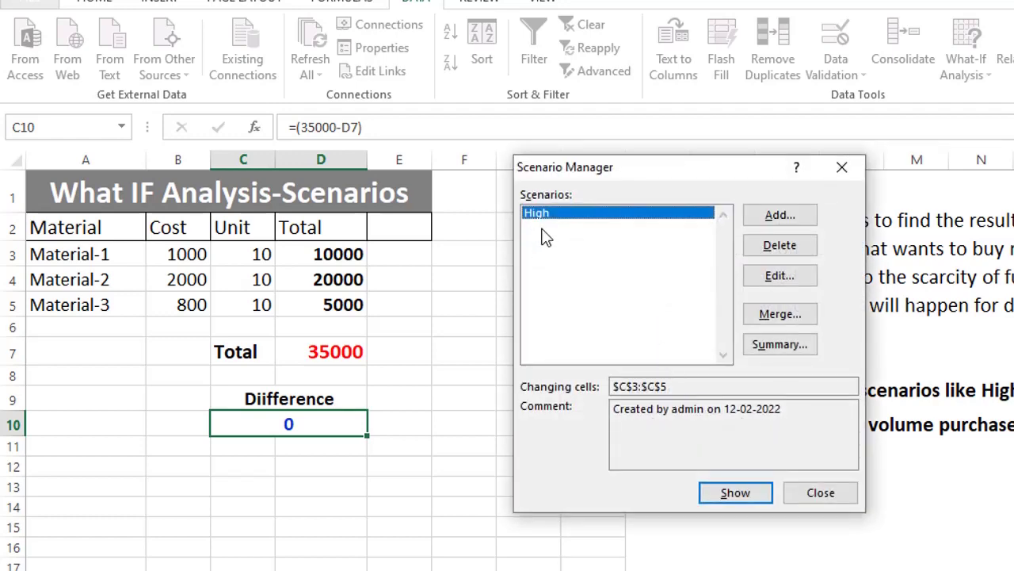
left_click(748, 503)
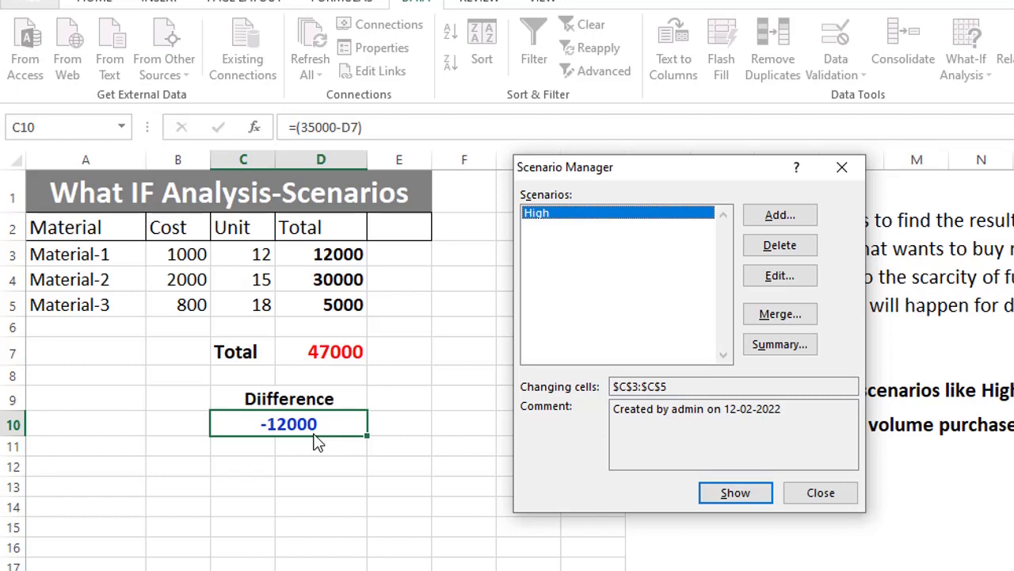
Add a second scenario named Low that also uses the unit cells C3:C5 as its changing cells
left_click(775, 216)
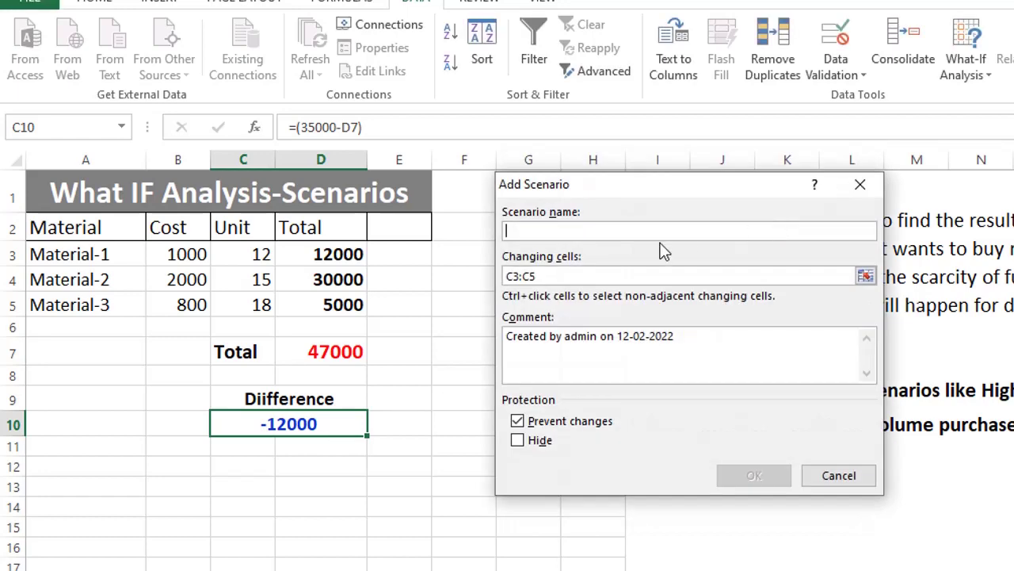
type("Low")
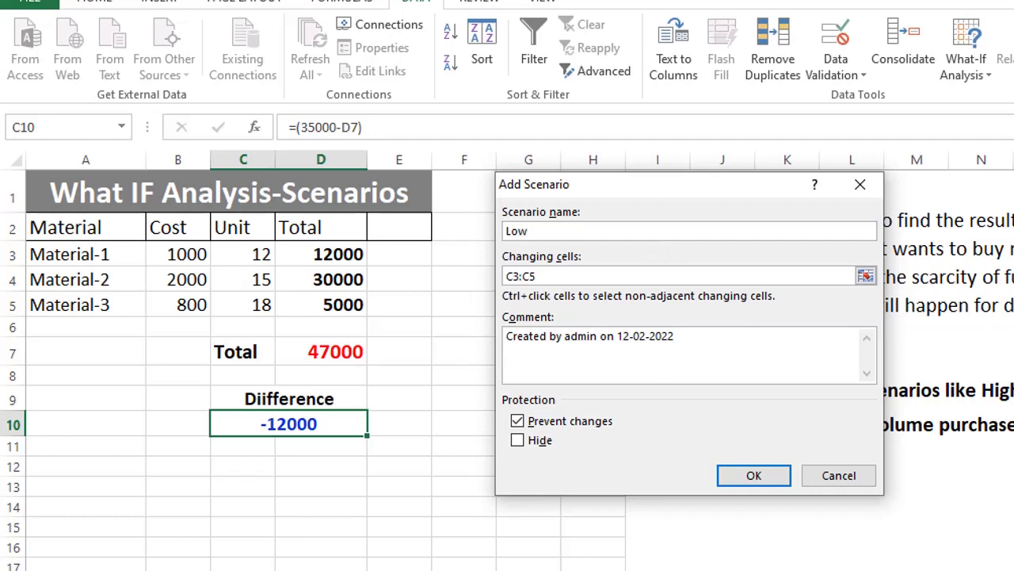
left_click(577, 276)
key("BackSpace")
key("BackSpace")
key("BackSpace")
key("BackSpace")
key("BackSpace")
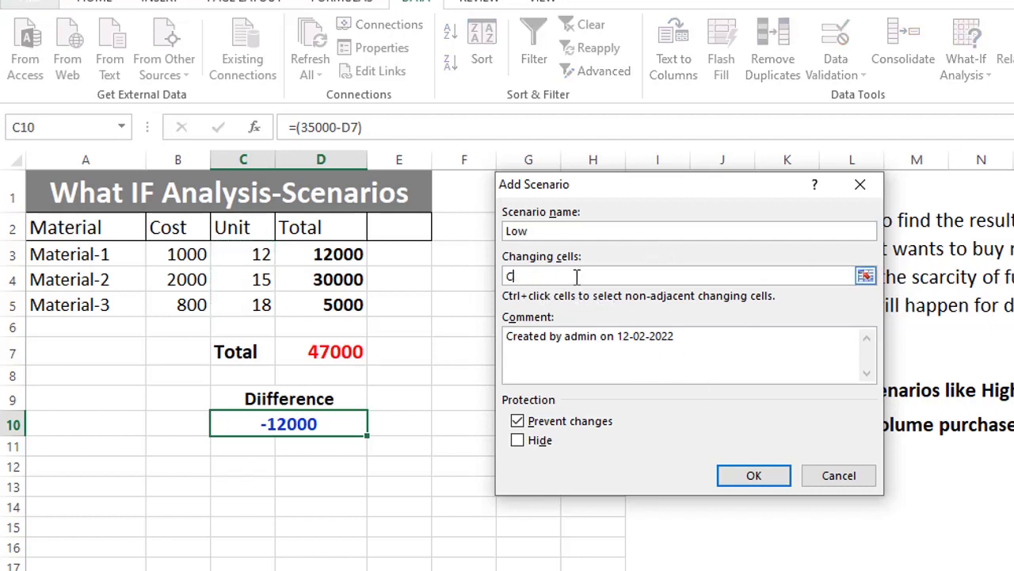
left_click_drag(245, 253, 246, 304)
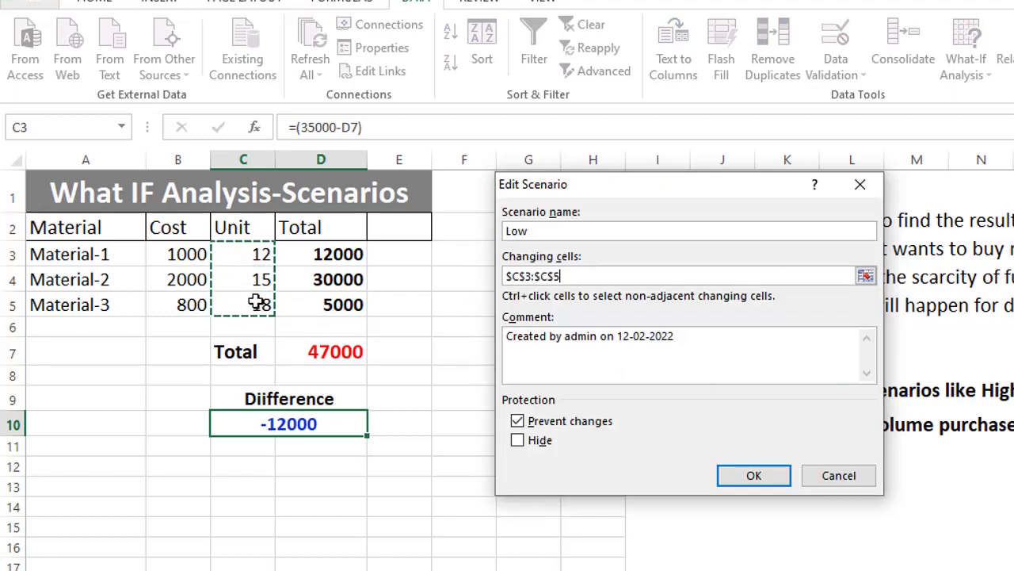
left_click(754, 475)
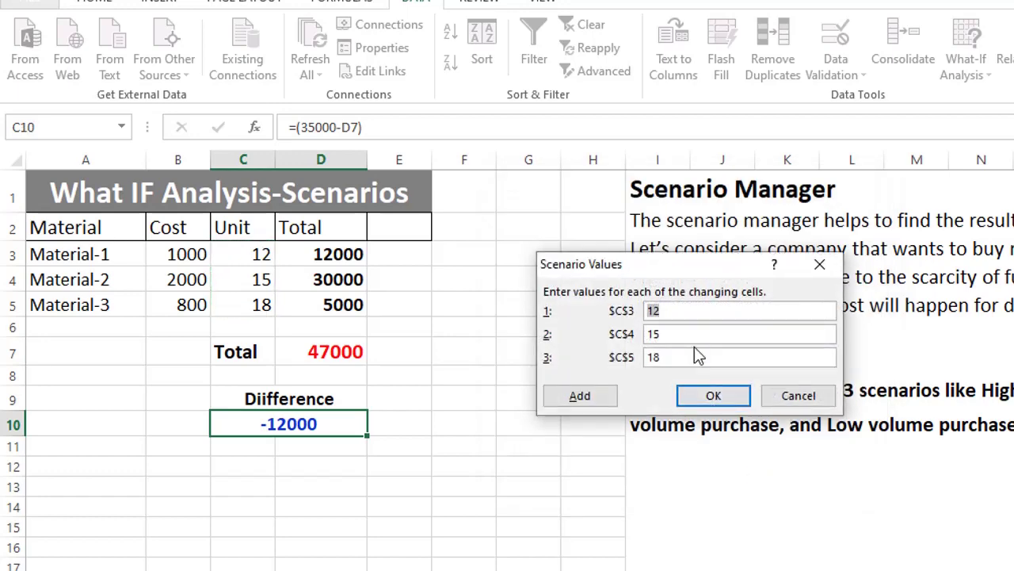
Set the Low scenario's units to 6, 5 and 4 for C3, C4 and C5, and show it on the sheet
type("6")
left_click_drag(680, 333, 616, 358)
type("4")
left_click(715, 401)
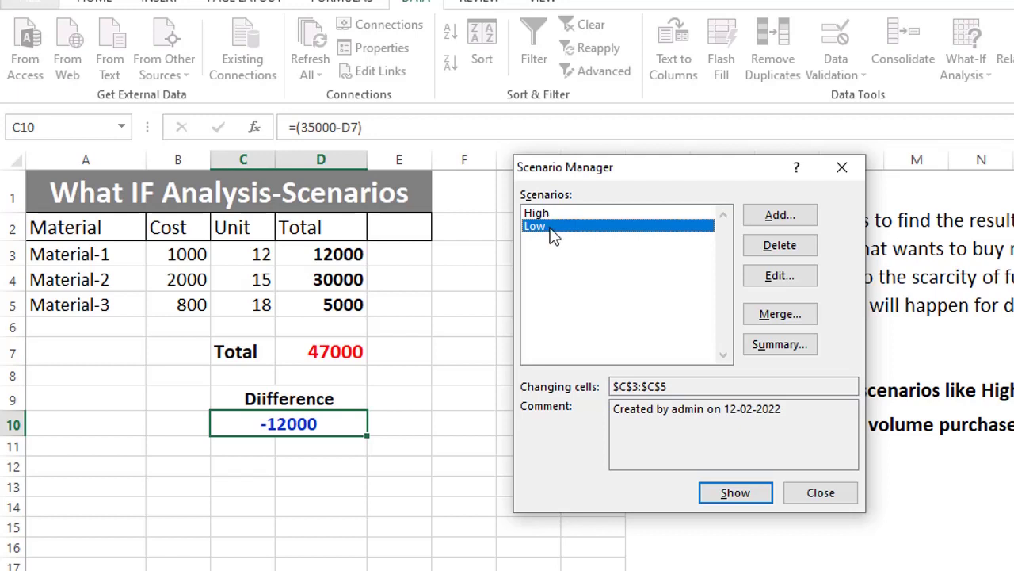
left_click(737, 495)
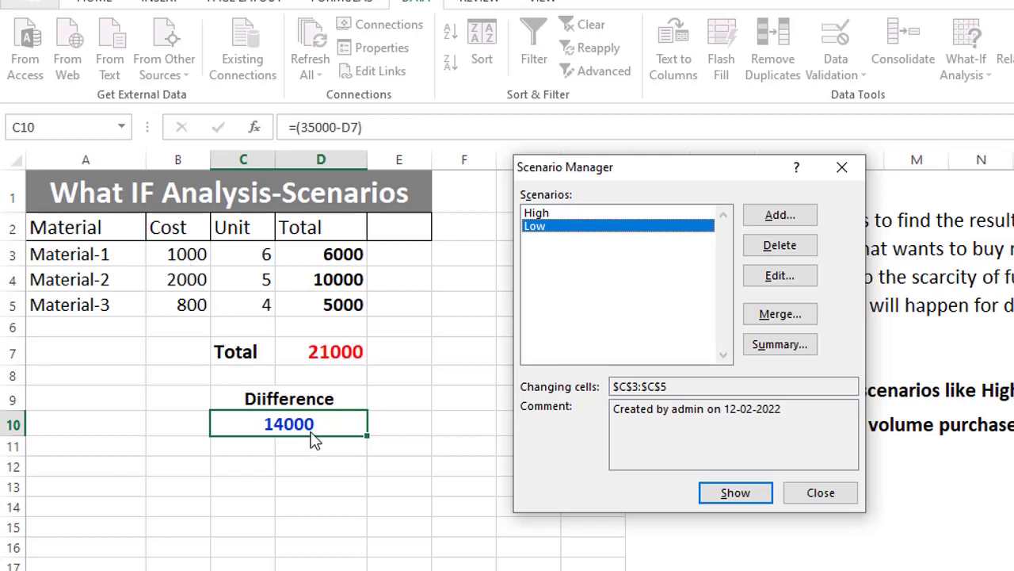
Compare the saved scenarios by showing High again, followed by Low
left_click(539, 215)
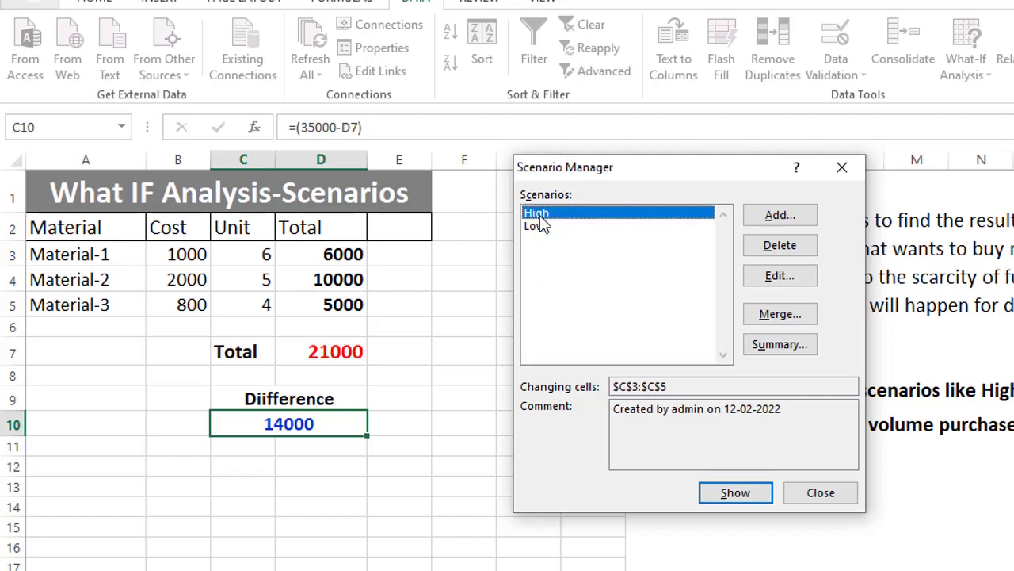
left_click(759, 501)
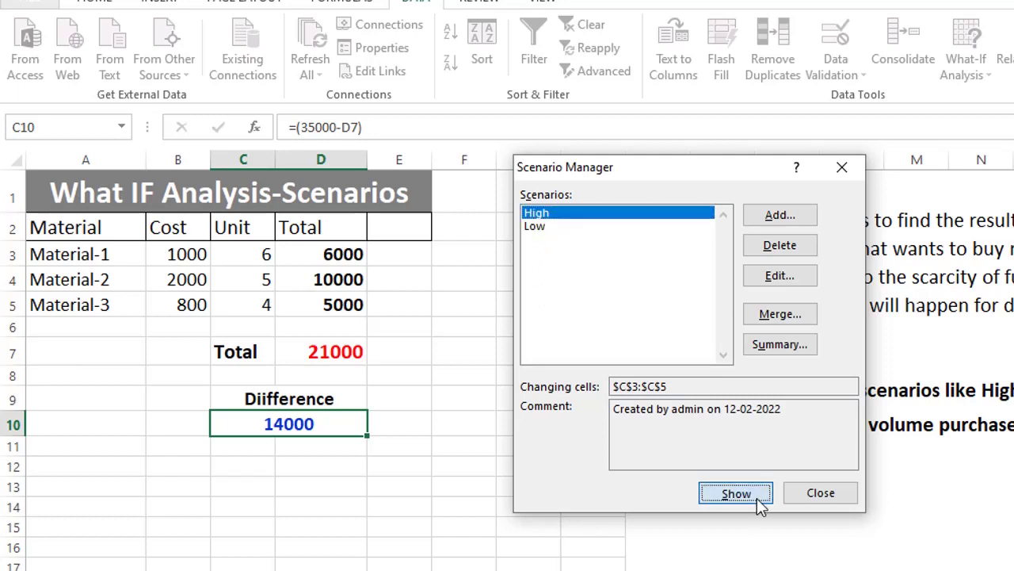
left_click(543, 227)
left_click(728, 497)
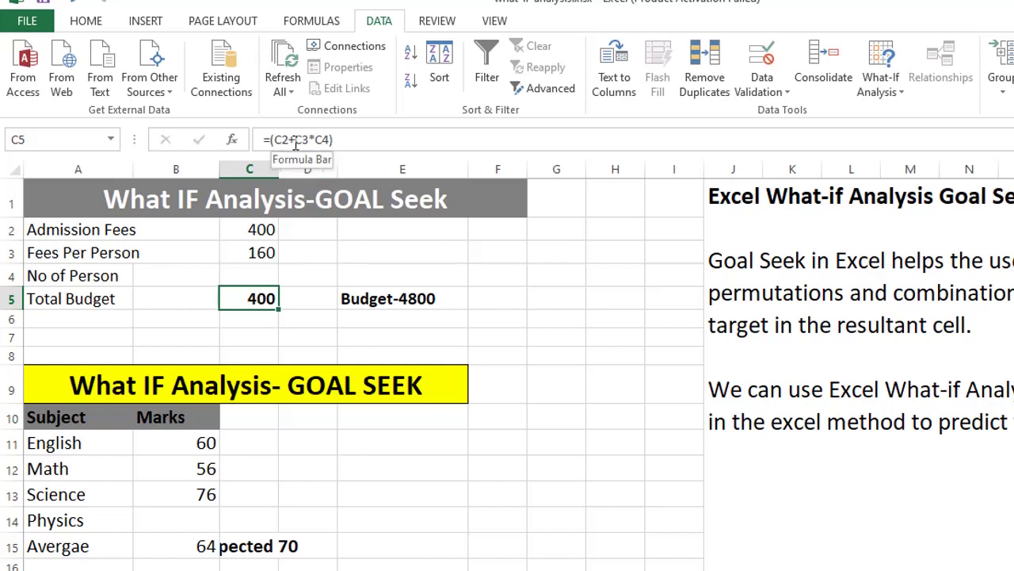
Examine the admission fee, fee per person, number of persons and the Total Budget formula in the Goal Seek table
left_click(265, 228)
left_click(261, 248)
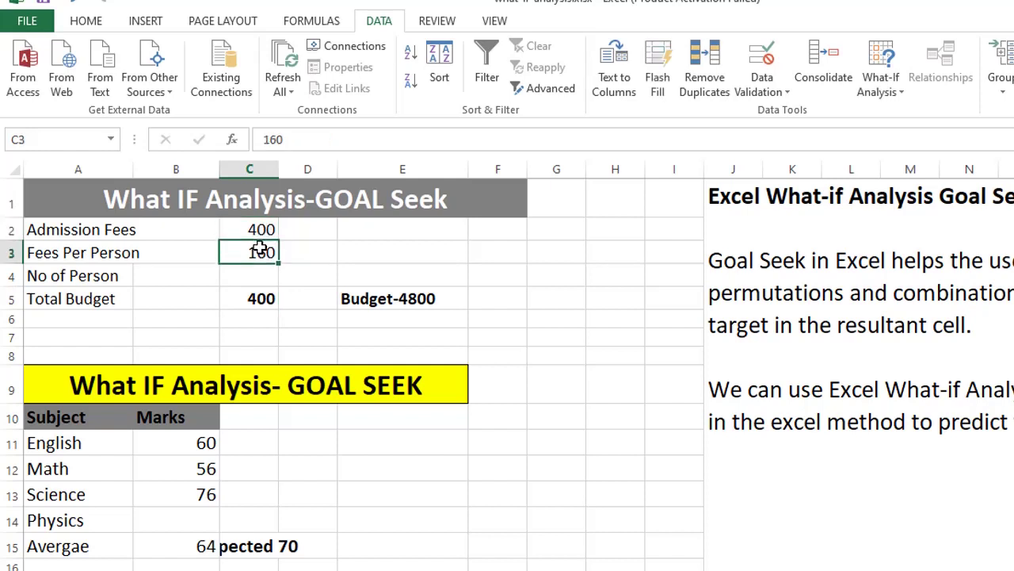
left_click(262, 296)
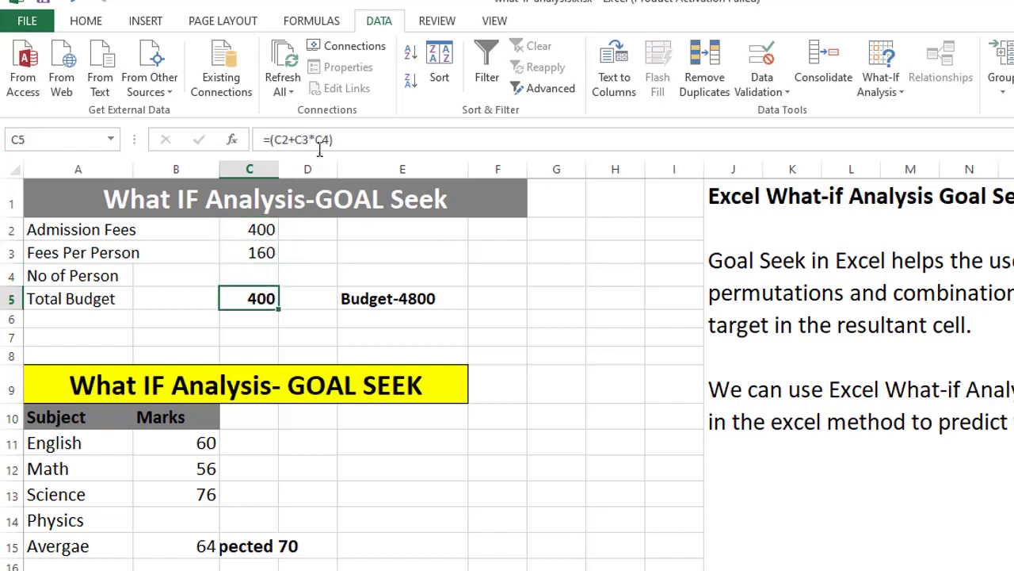
left_click(247, 272)
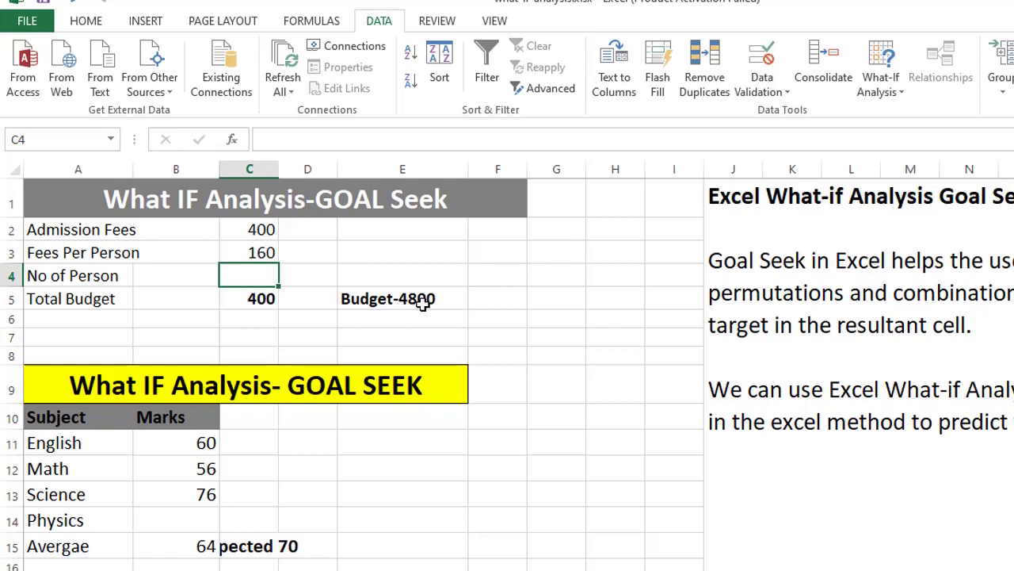
left_click(266, 230)
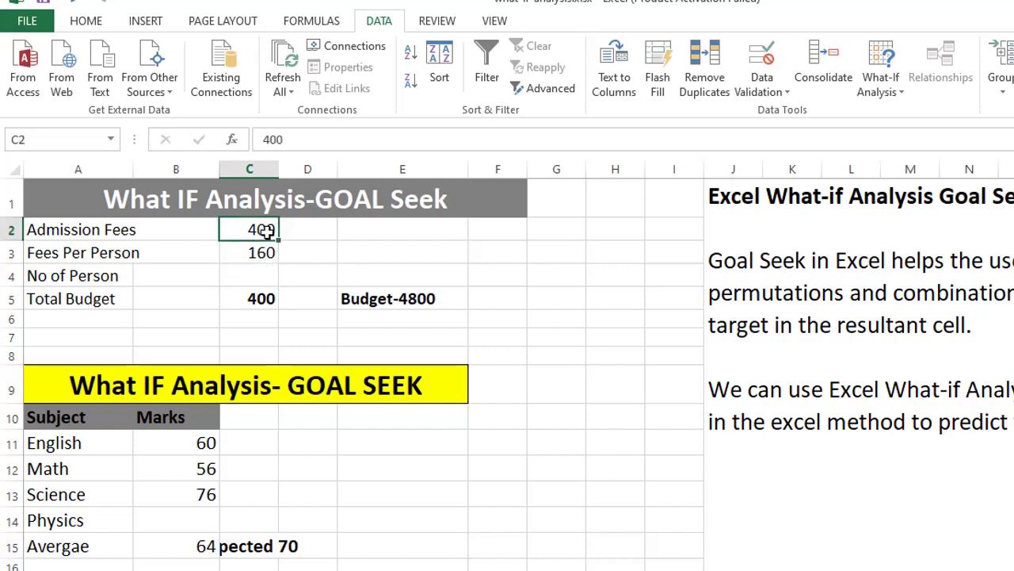
left_click(263, 253)
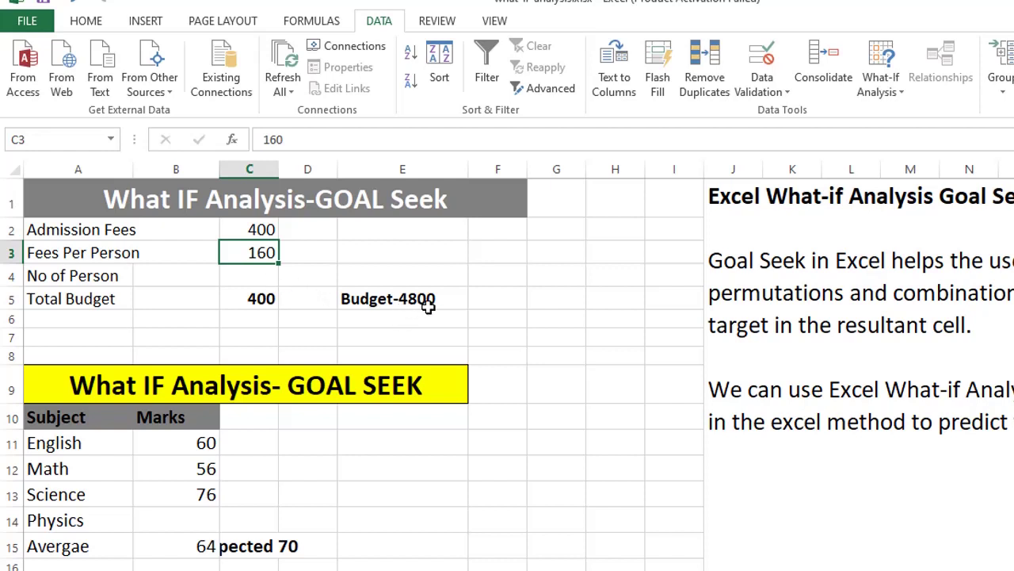
left_click(253, 283)
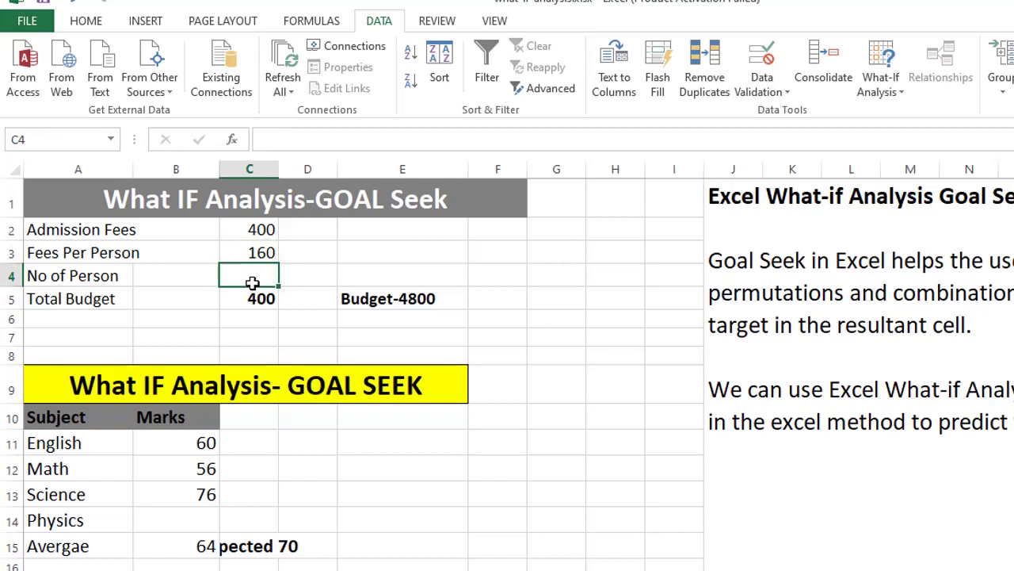
left_click(255, 302)
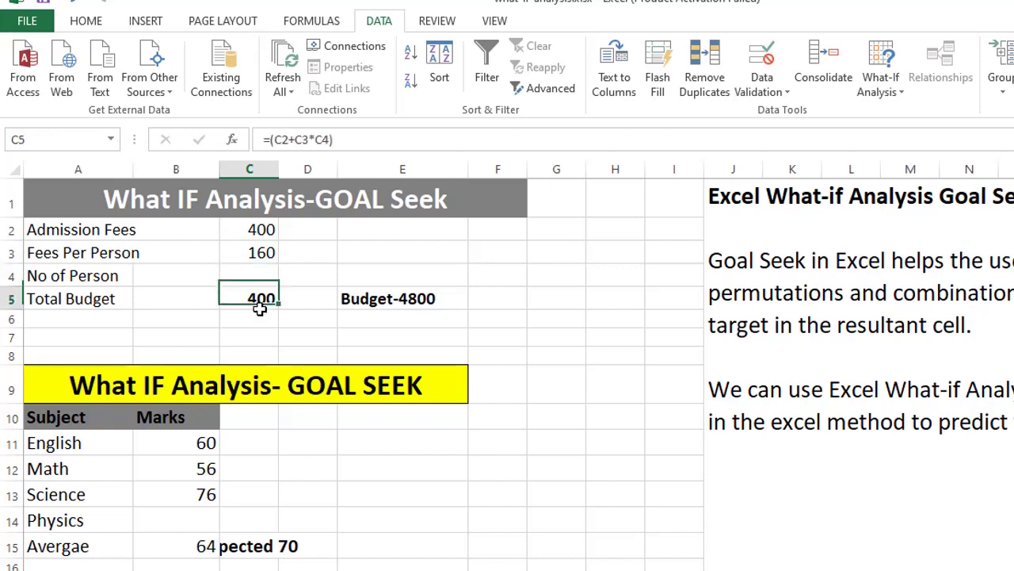
Run Goal Seek to bring the Total Budget in C5 to 4800 by changing the number of persons in C4, and keep the solution
left_click(876, 95)
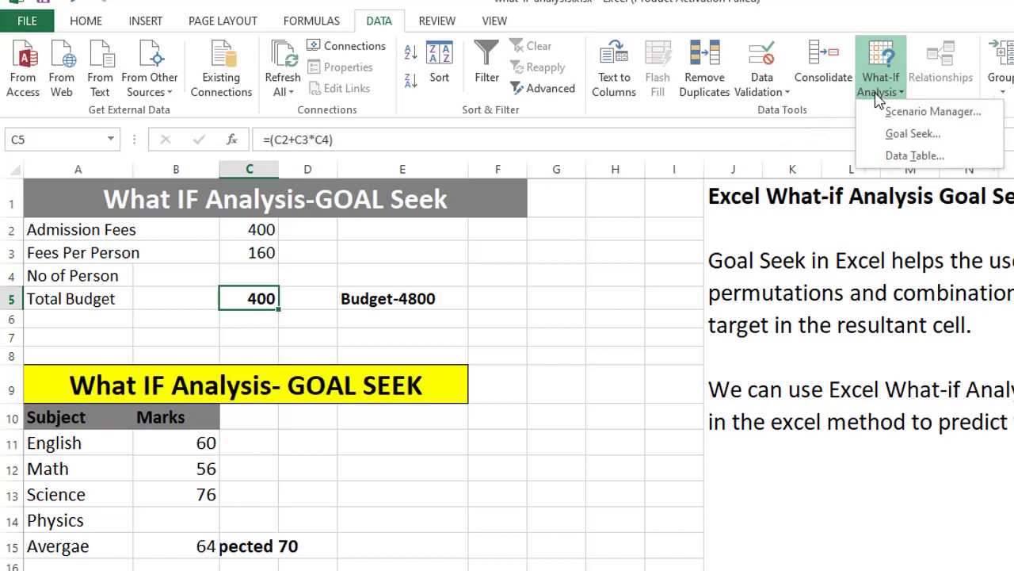
left_click(890, 135)
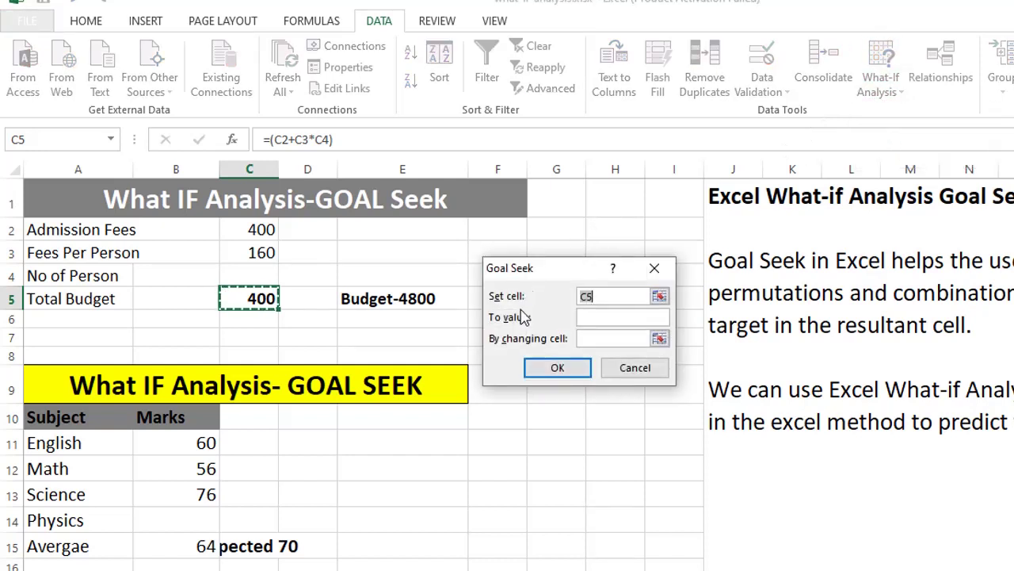
left_click(602, 318)
type("4800")
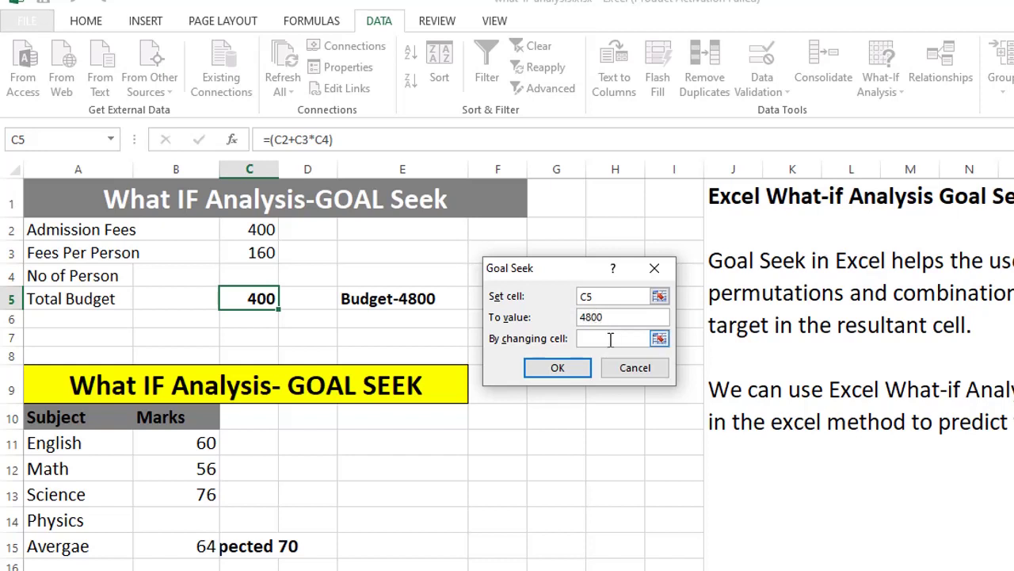
left_click(611, 339)
left_click(237, 273)
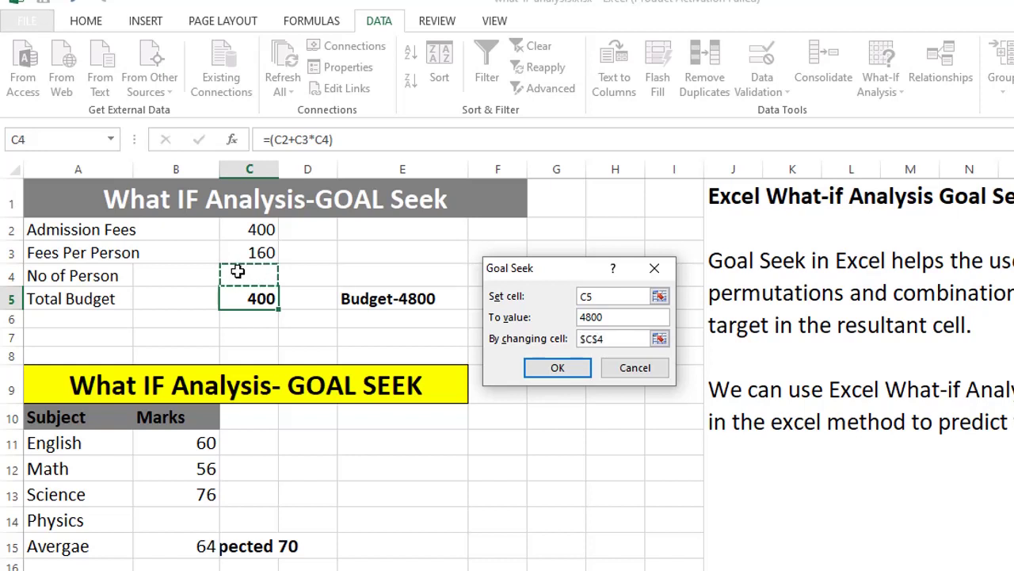
left_click(570, 373)
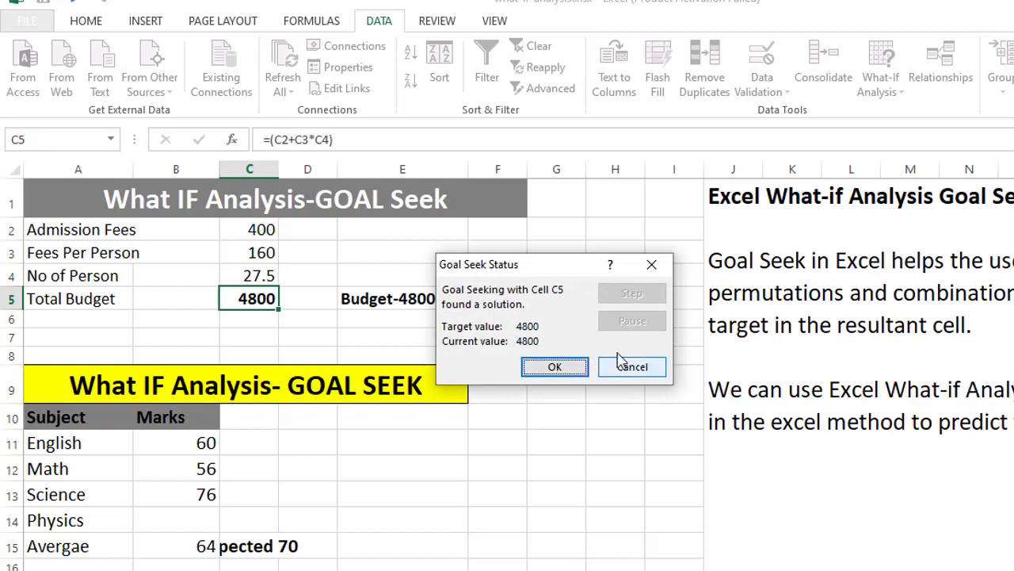
left_click_drag(546, 268, 674, 271)
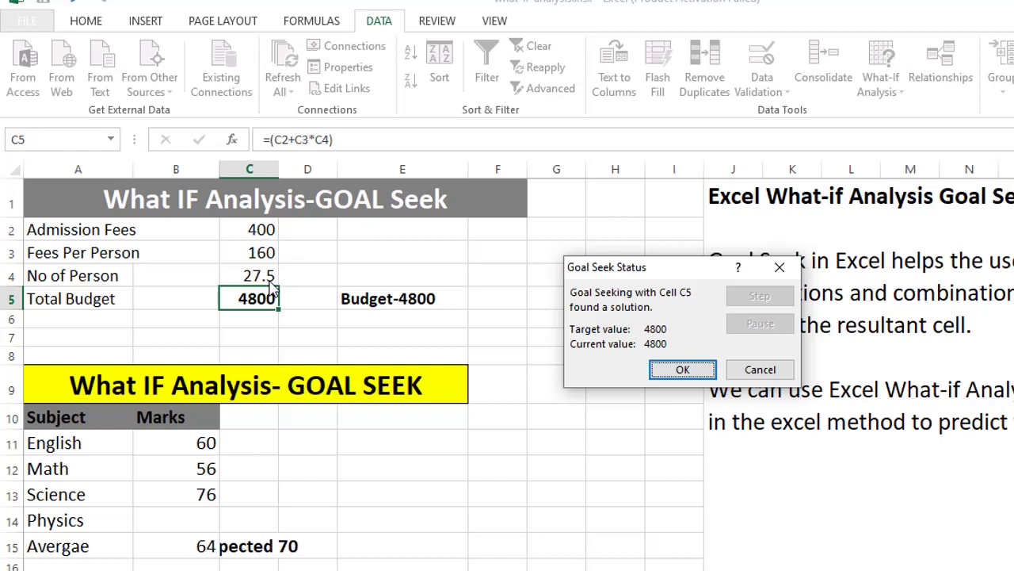
left_click(668, 372)
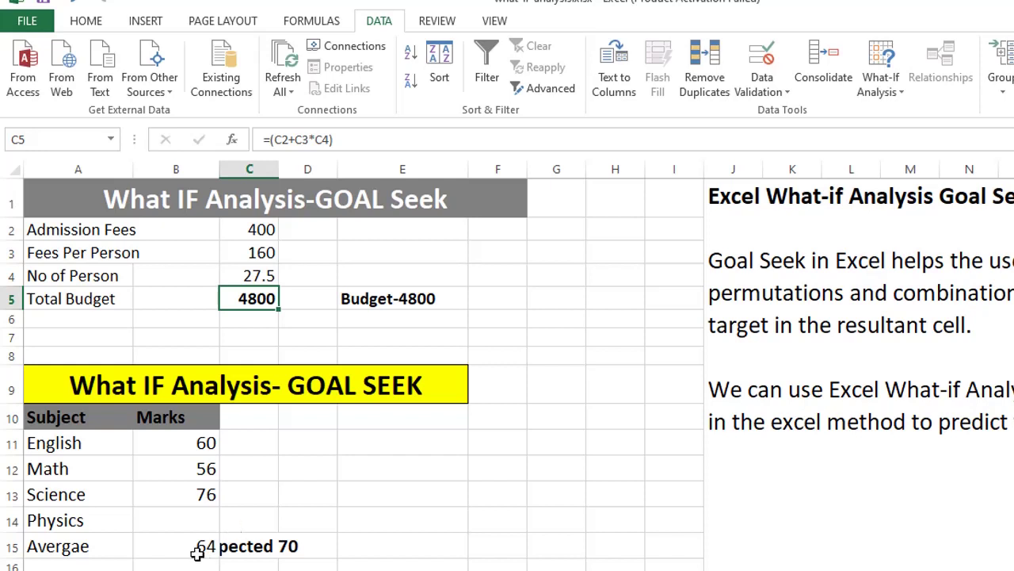
Run Goal Seek to bring the average marks in B15 to 70 by changing the empty Physics mark in B14
left_click(198, 549)
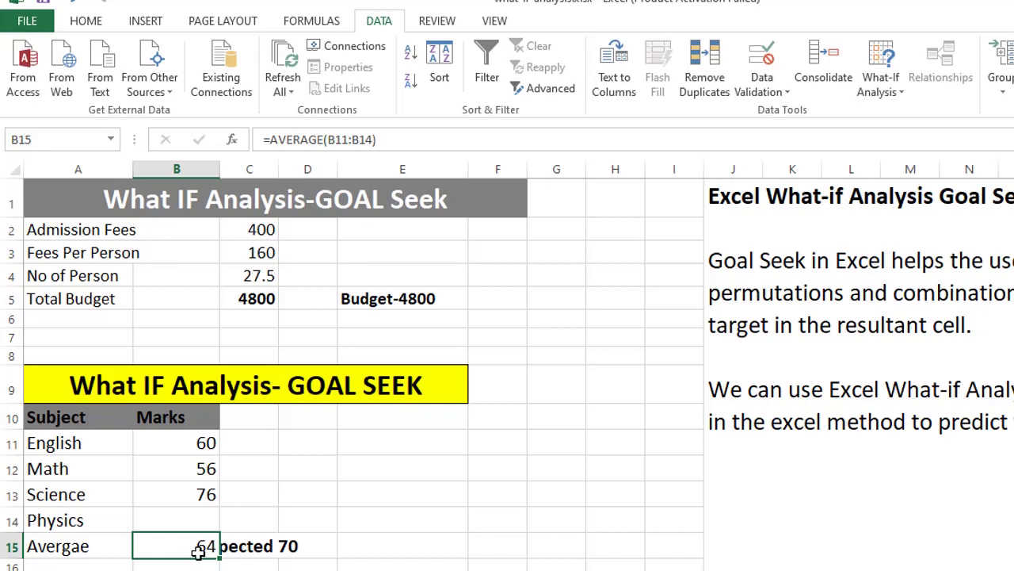
left_click(188, 522)
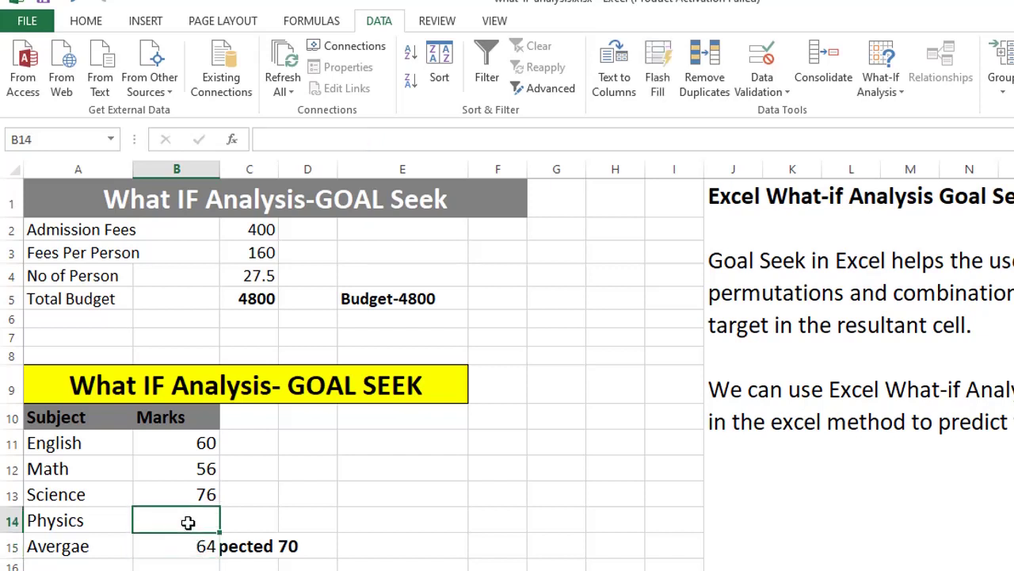
left_click(192, 545)
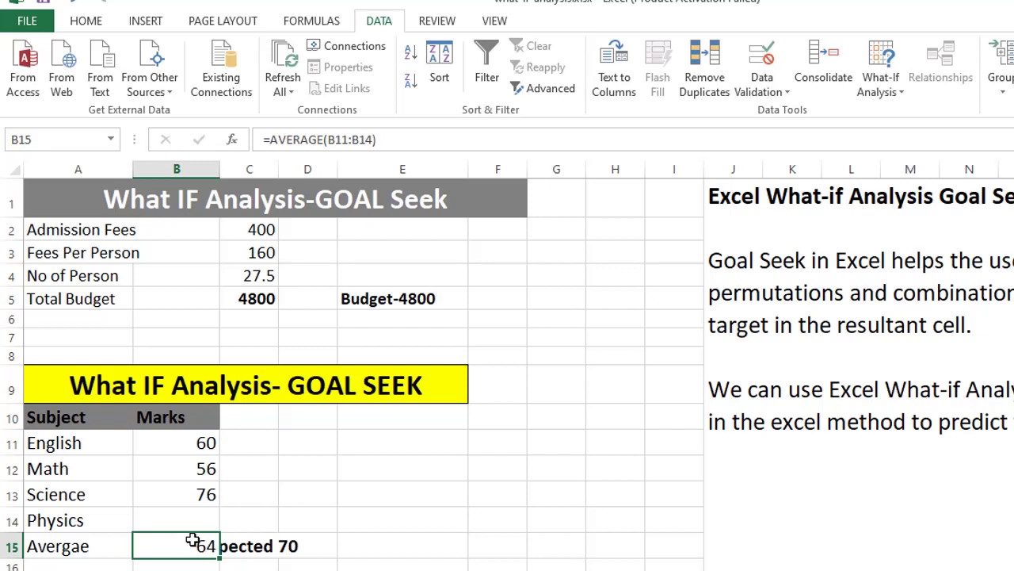
left_click(886, 90)
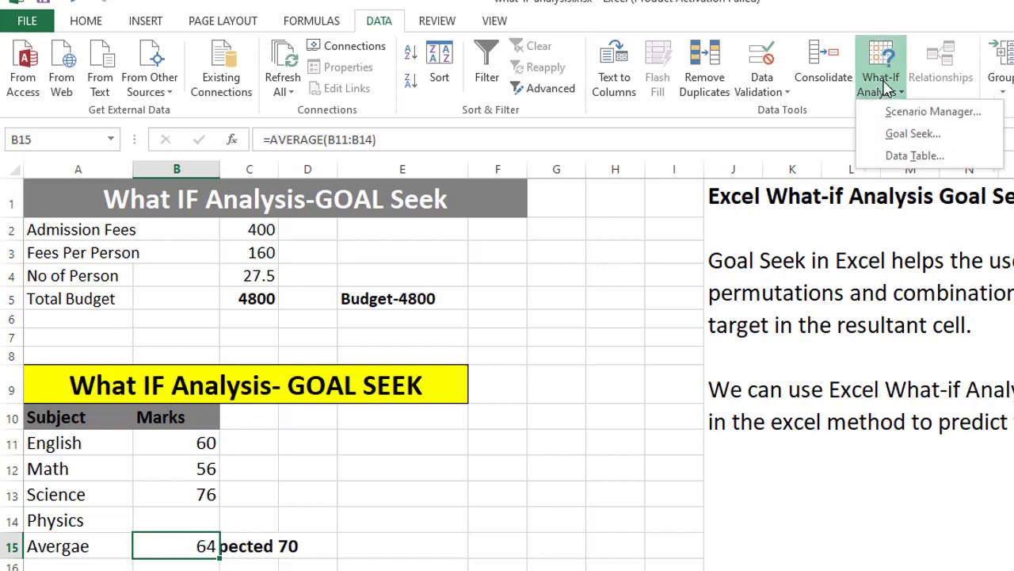
left_click(878, 133)
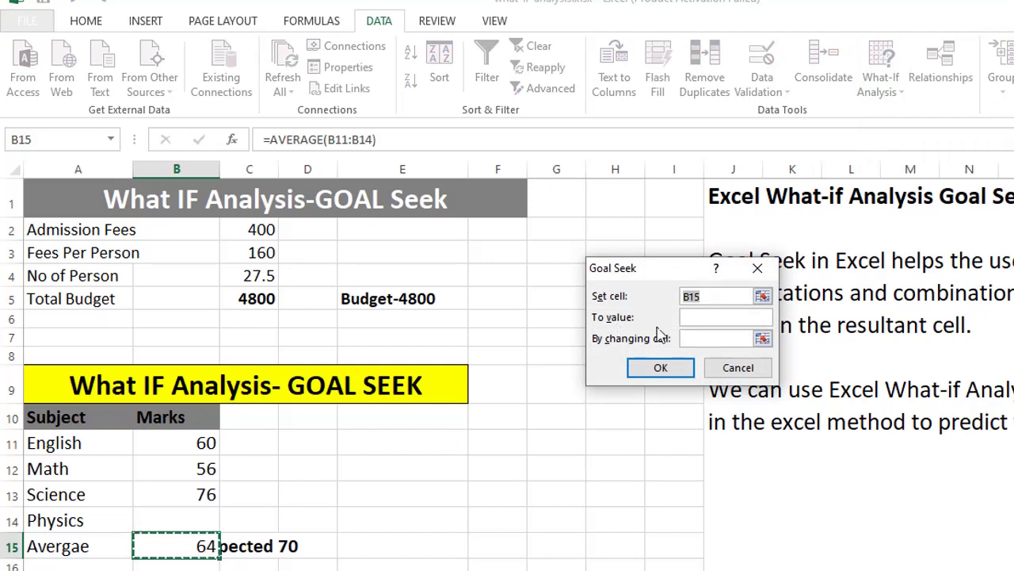
left_click(712, 317)
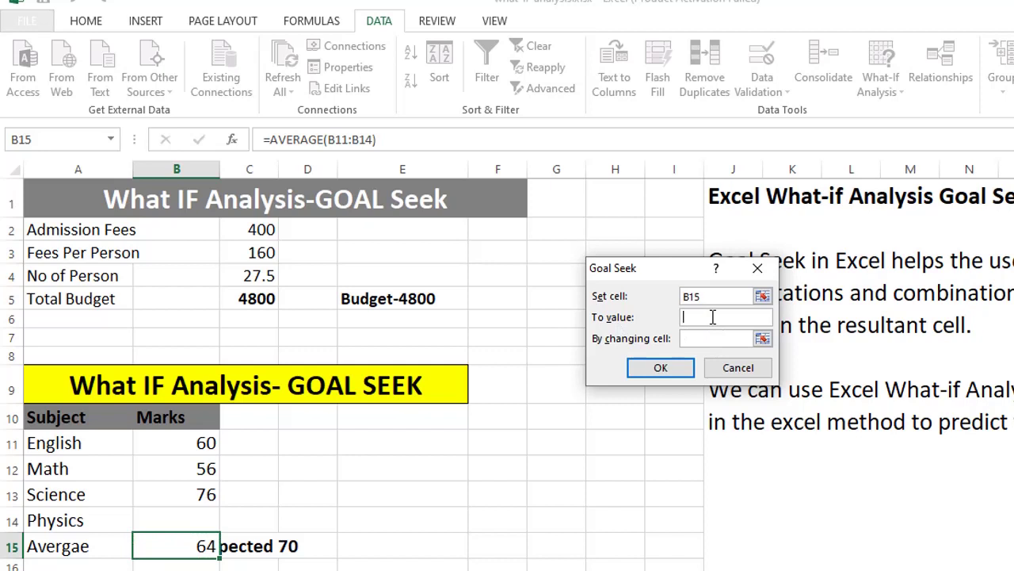
type("70")
left_click(709, 338)
left_click(185, 520)
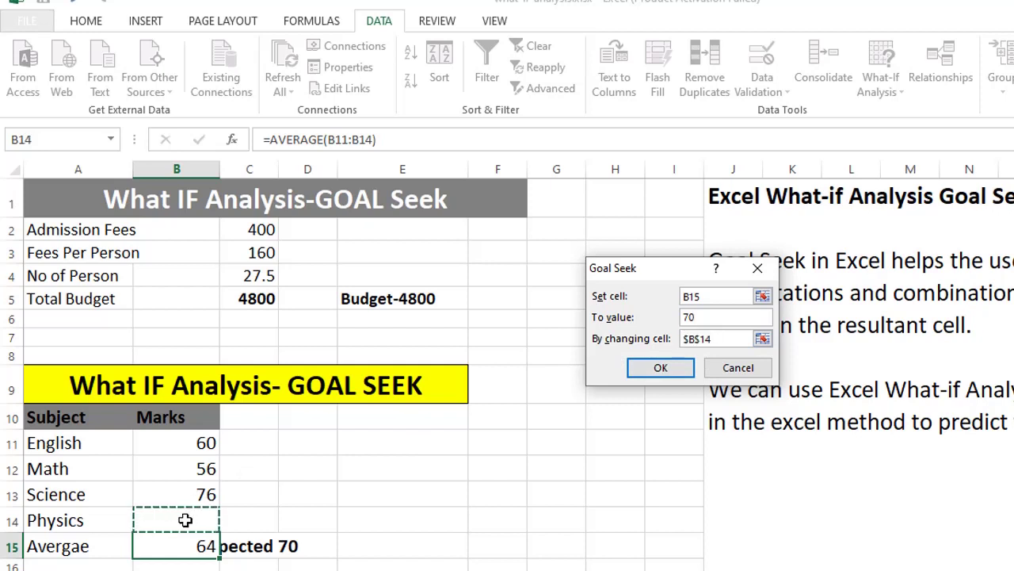
left_click(661, 368)
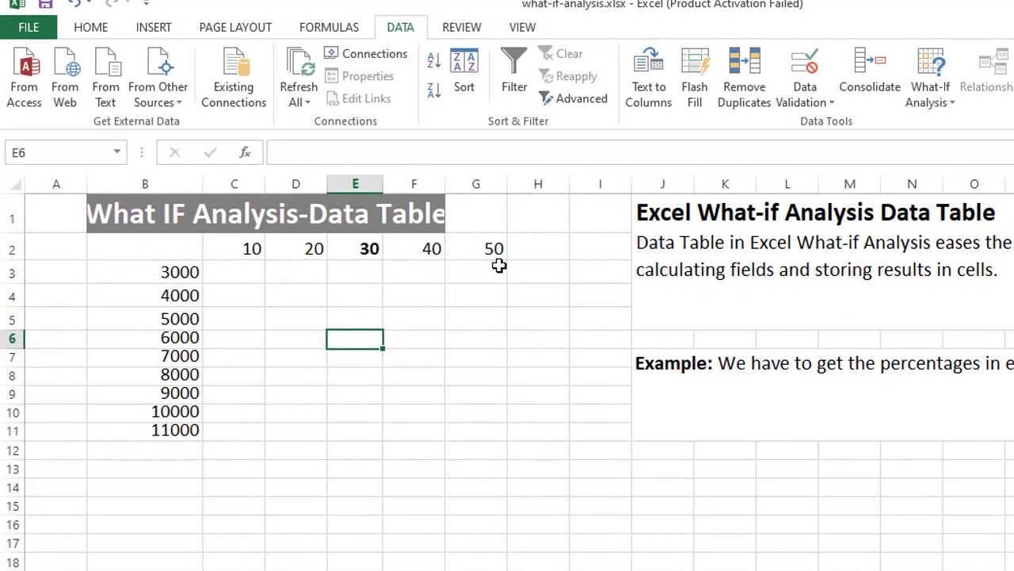
Examine the empty result cells for the 3000 and 4000 rows under each percentage on the Data Table sheet
left_click(197, 277)
left_click(241, 275)
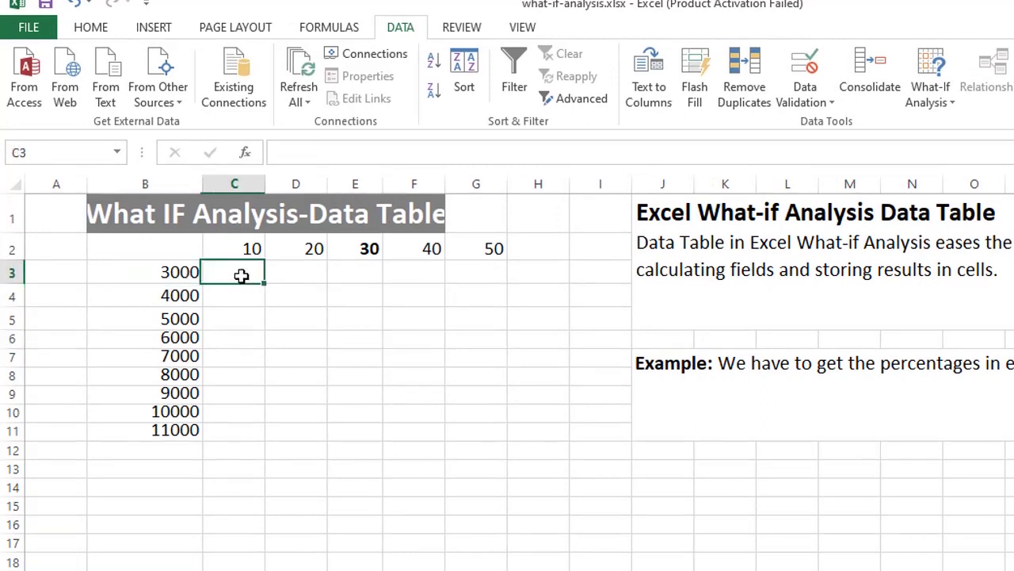
left_click(287, 275)
left_click(360, 275)
left_click(402, 274)
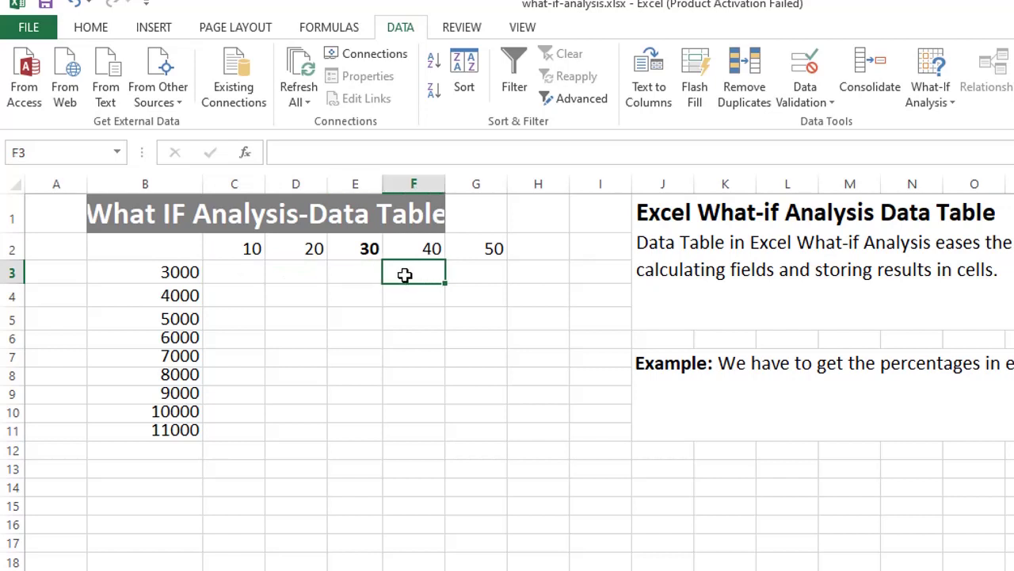
left_click(492, 275)
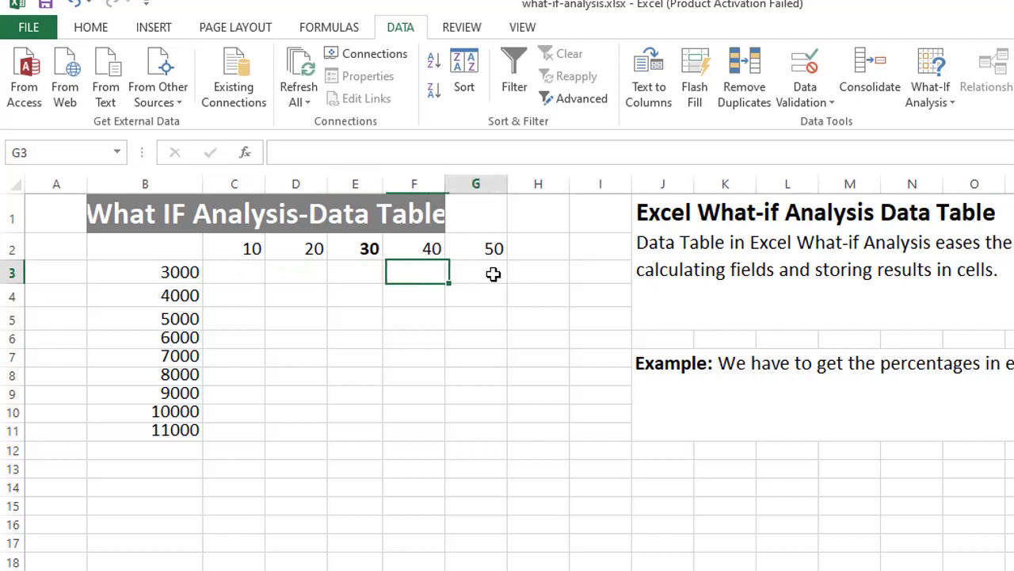
left_click(182, 296)
left_click(249, 294)
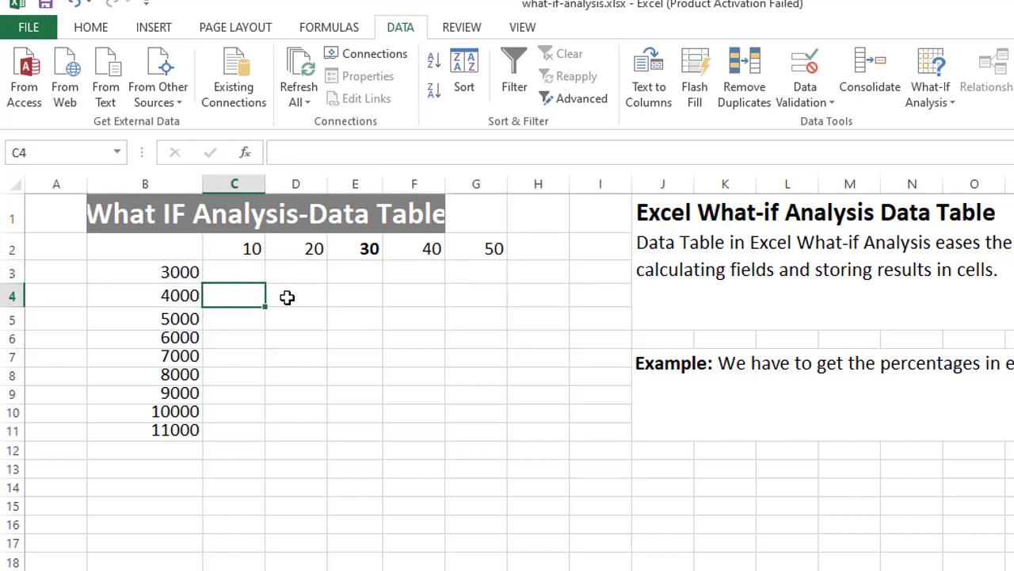
left_click(292, 296)
left_click(359, 296)
left_click(431, 300)
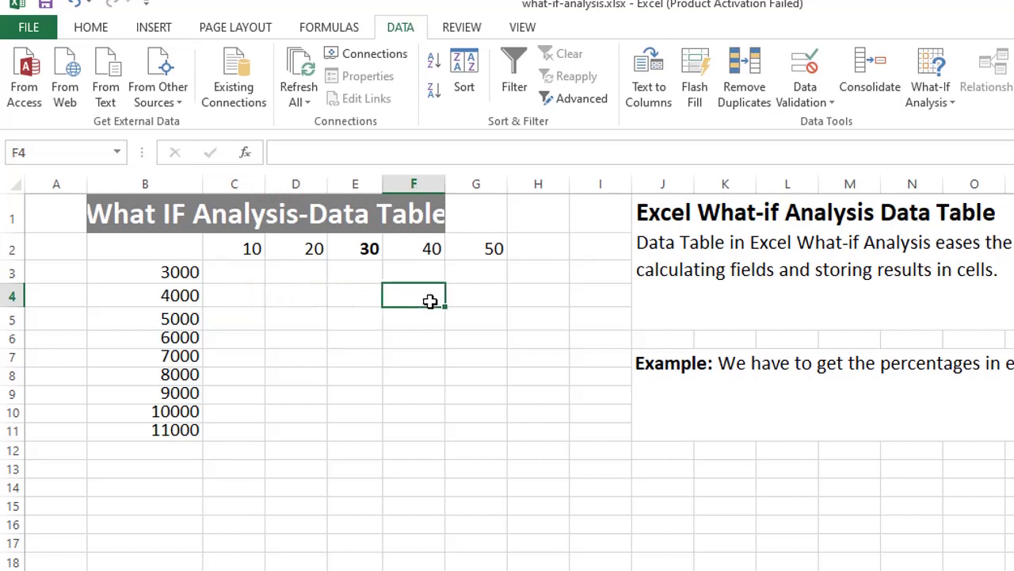
left_click(486, 301)
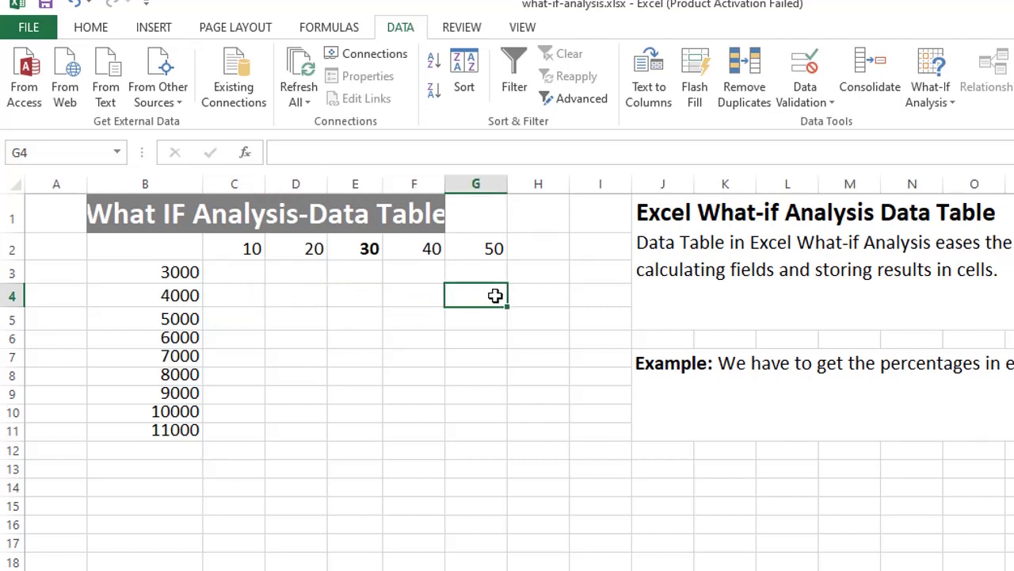
Enter the sample input values 10 in A2 and 500 in A3 beside the data table grid
left_click(66, 248)
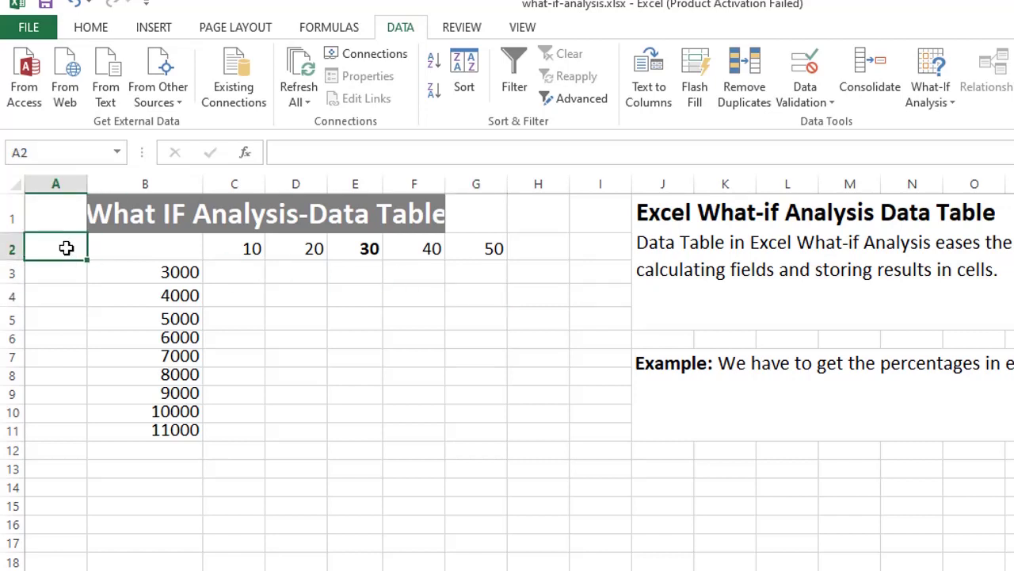
type("10")
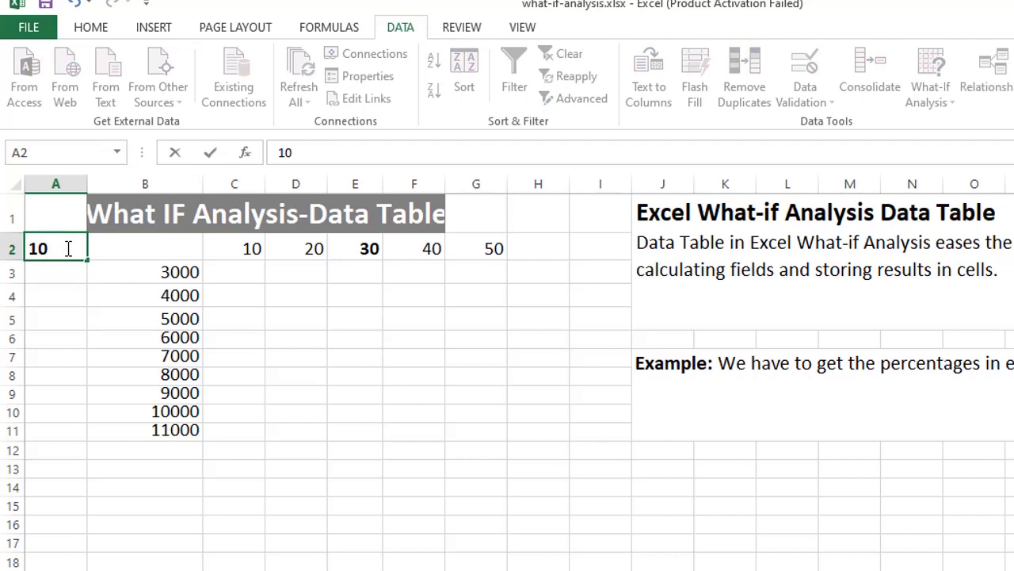
left_click(60, 272)
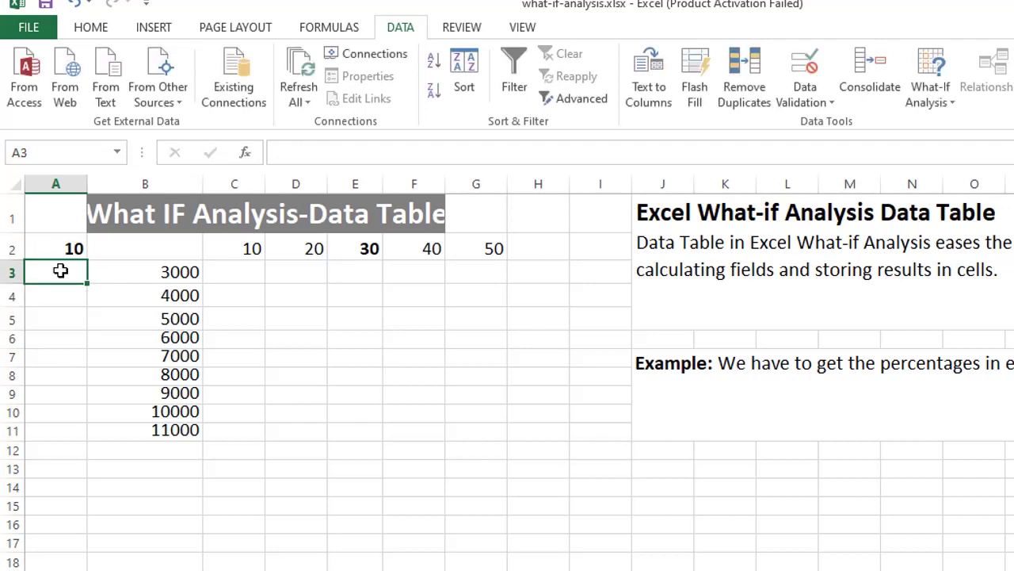
type("500")
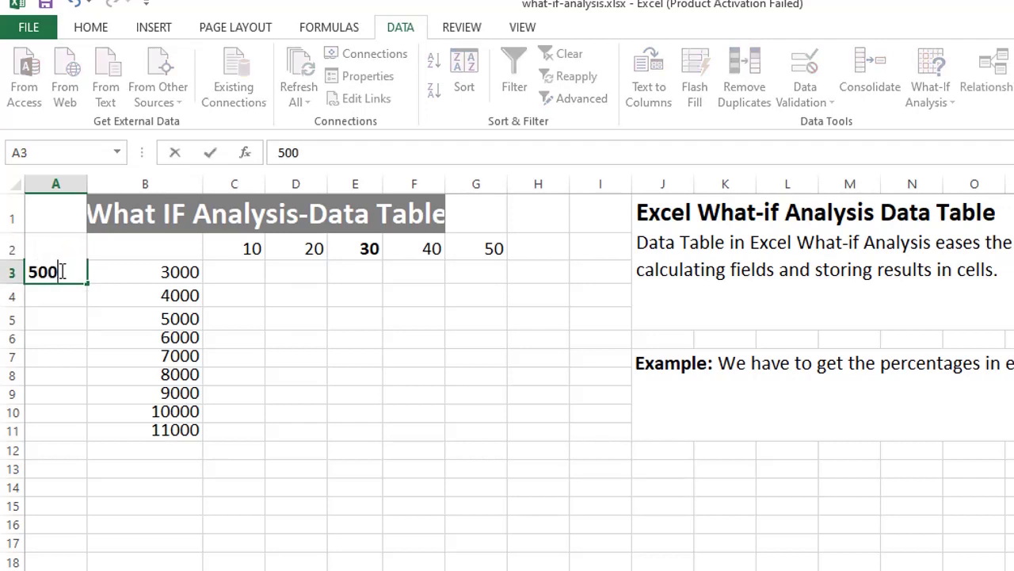
Enter the percentage formula =(A3*A2)/100 in cell A4
left_click(47, 294)
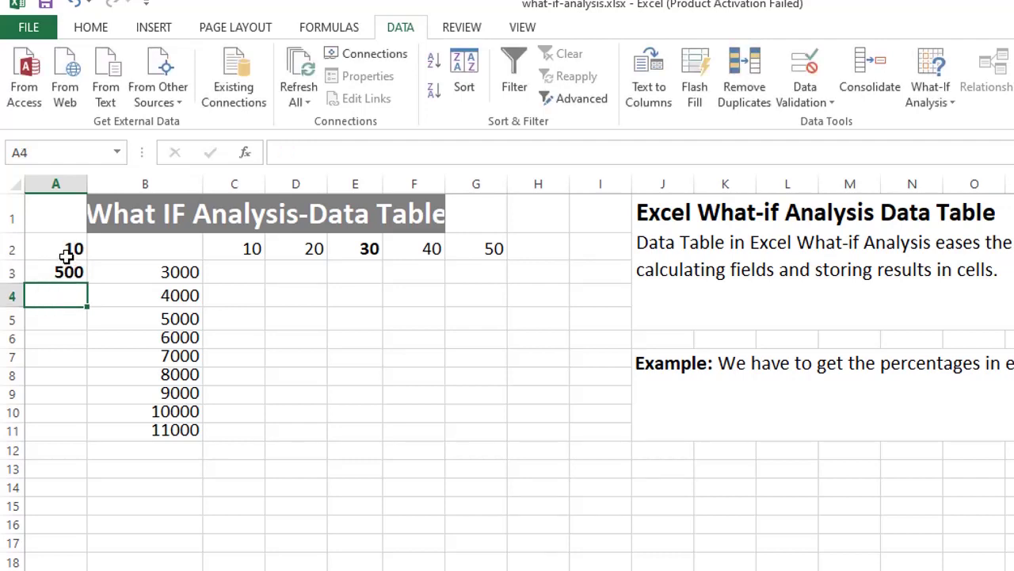
left_click(299, 155)
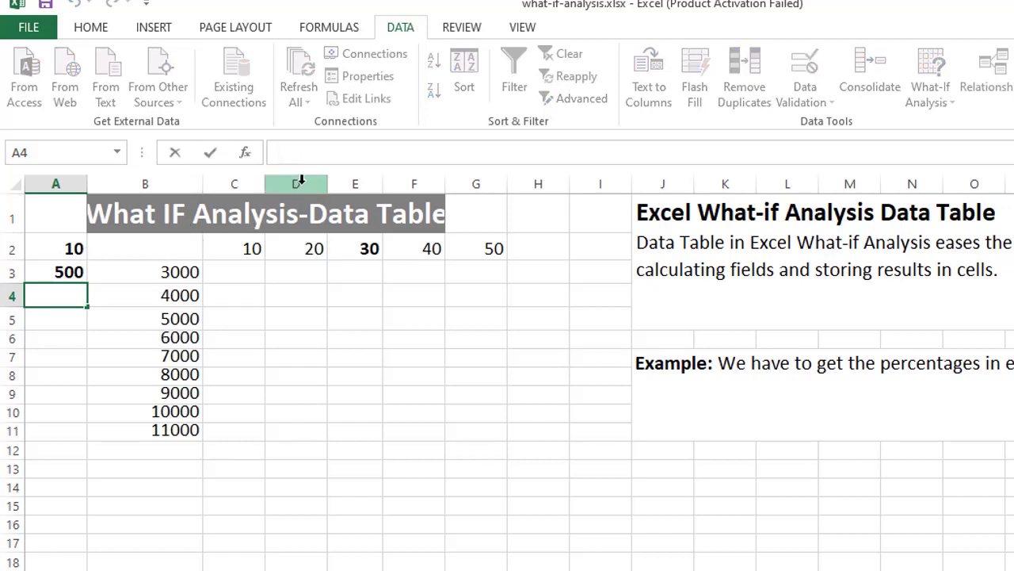
type("=(A3")
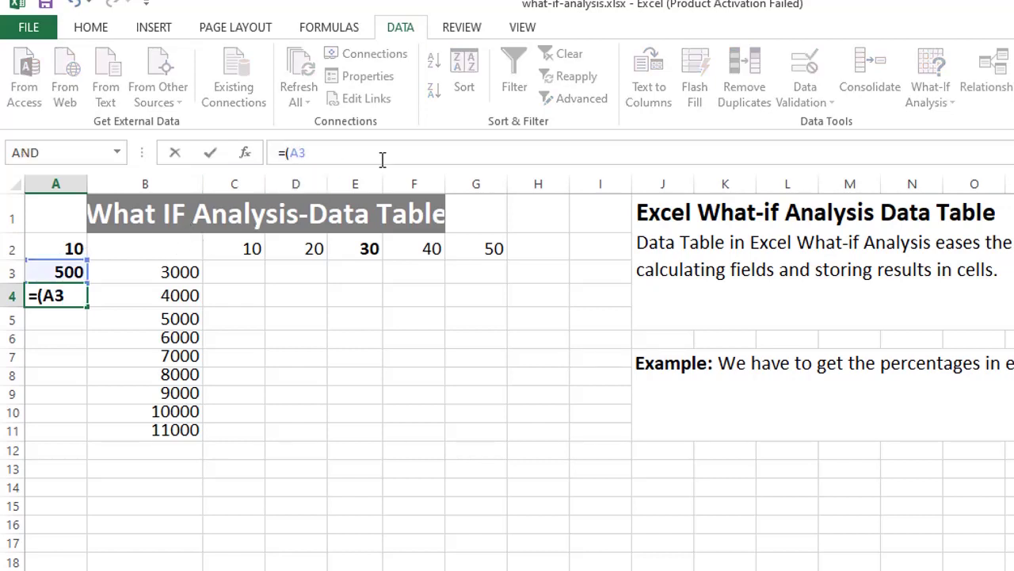
type("*A")
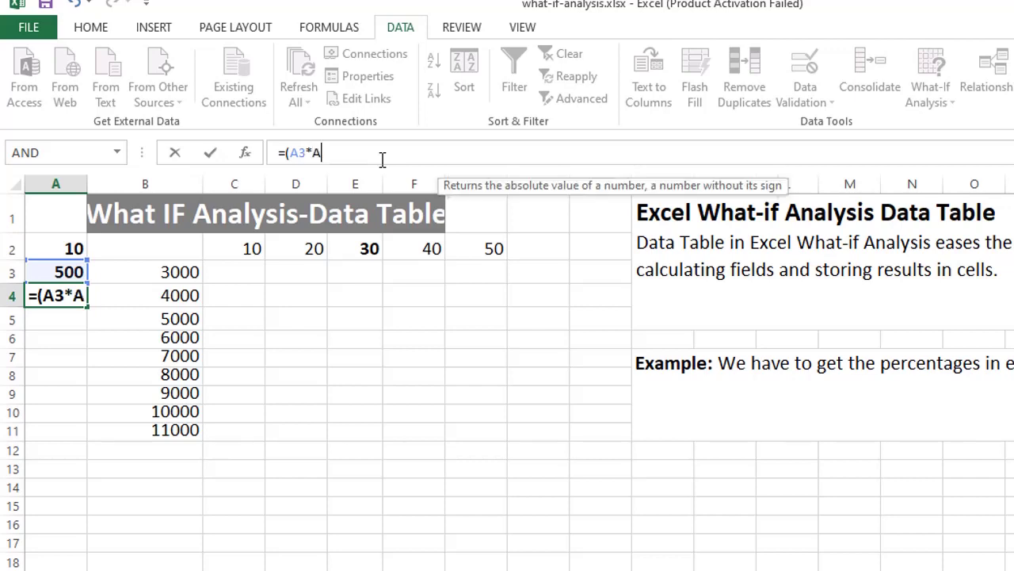
type("2)/1")
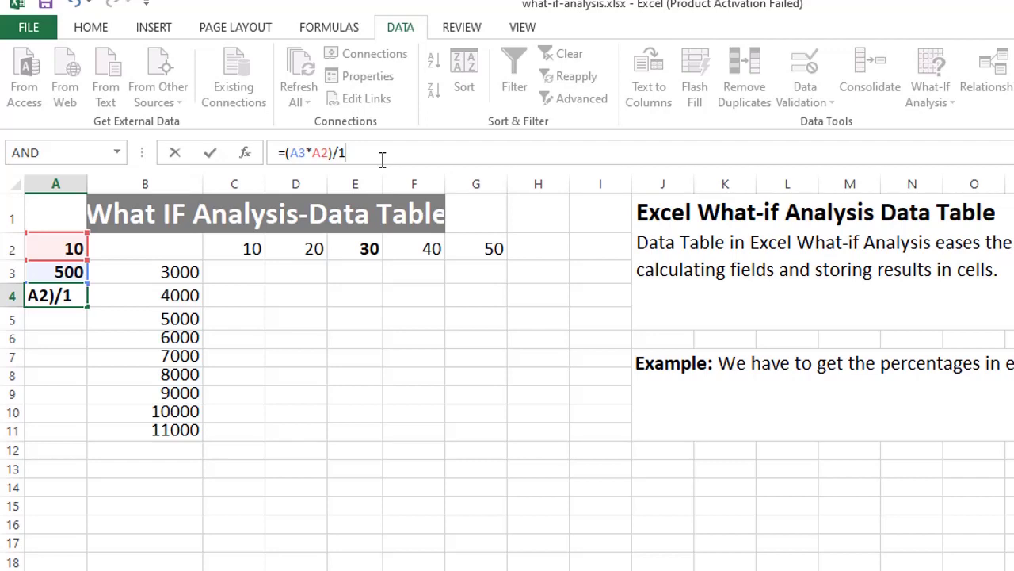
type("00")
key("Return")
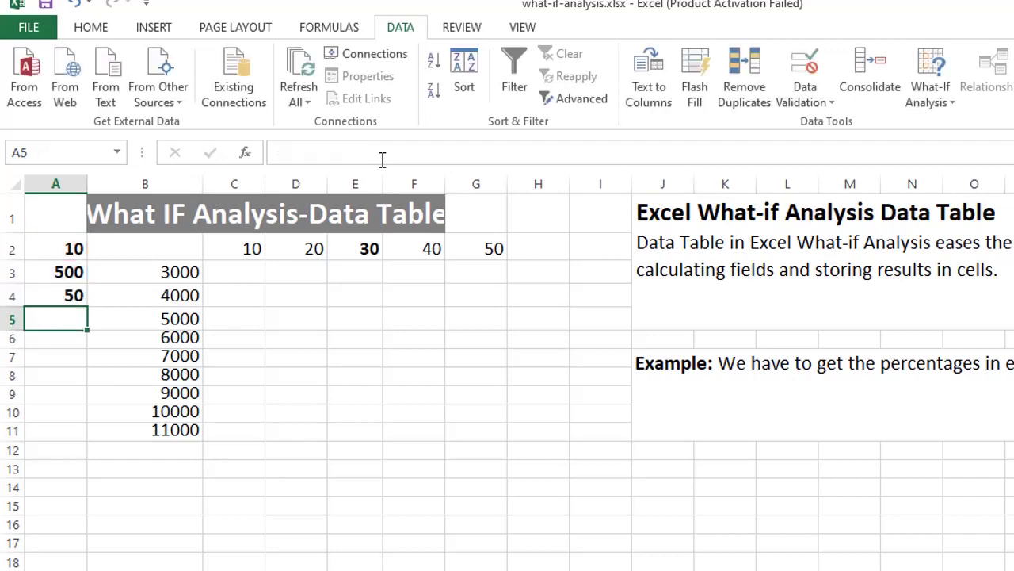
Link the corner cell B2 of the grid to the percentage formula with =A4, and check both cells' formulas
left_click(59, 298)
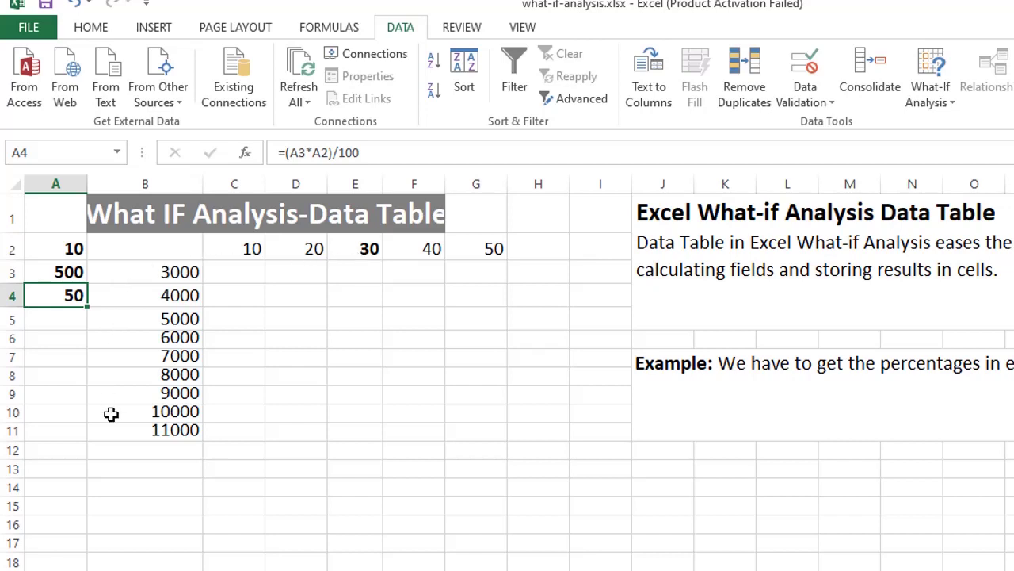
left_click(137, 249)
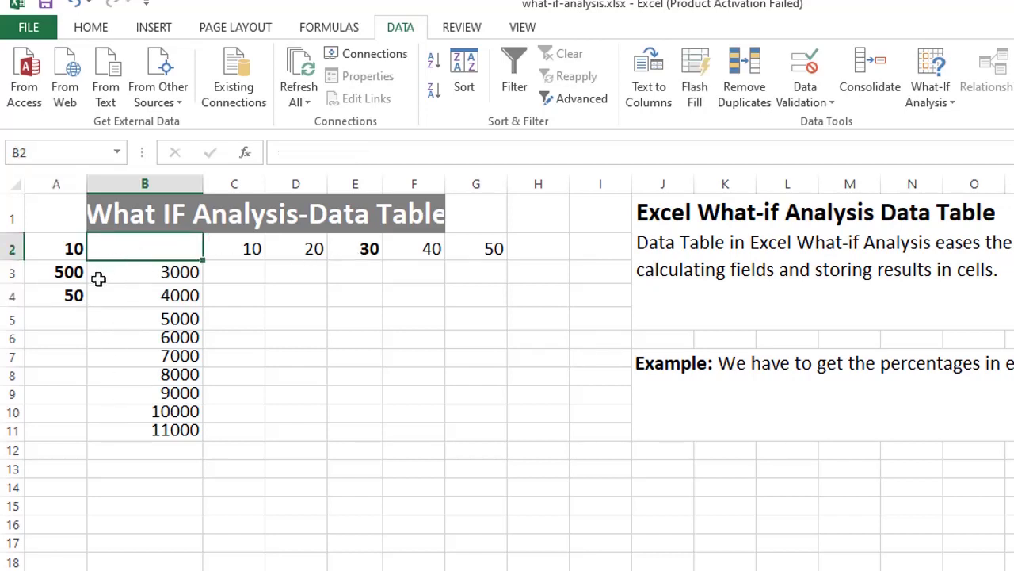
left_click(74, 295)
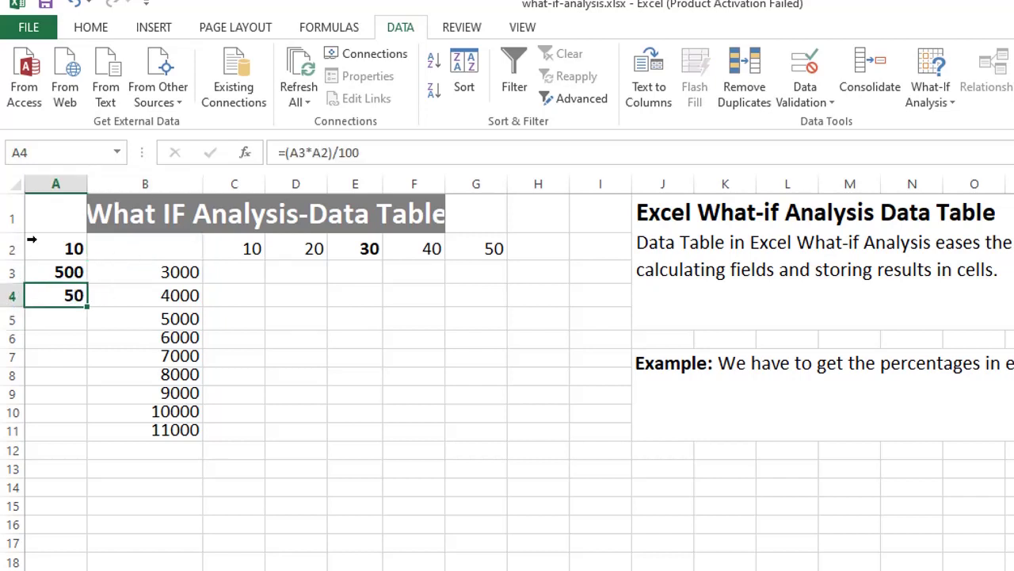
left_click(164, 254)
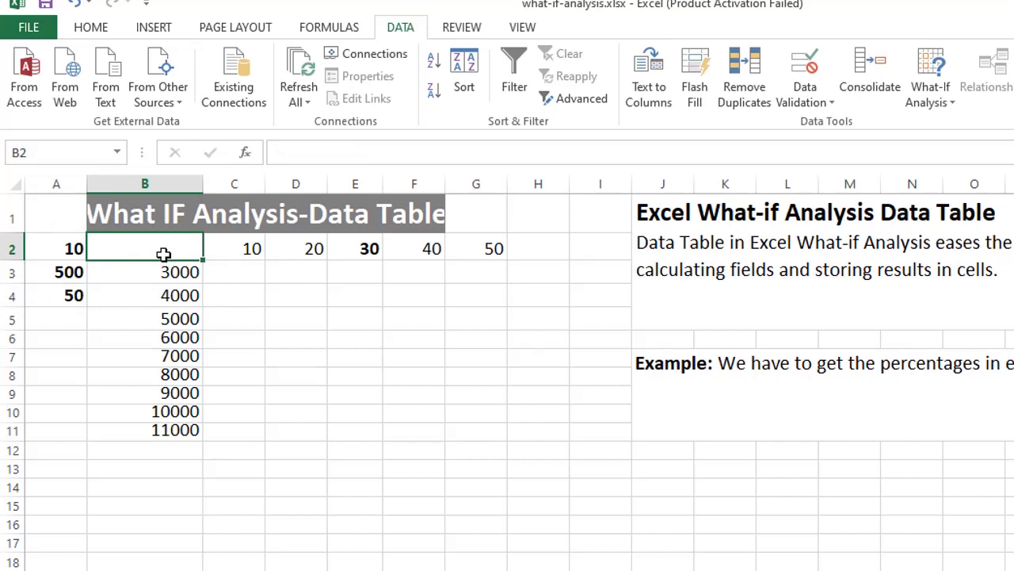
type("=A4")
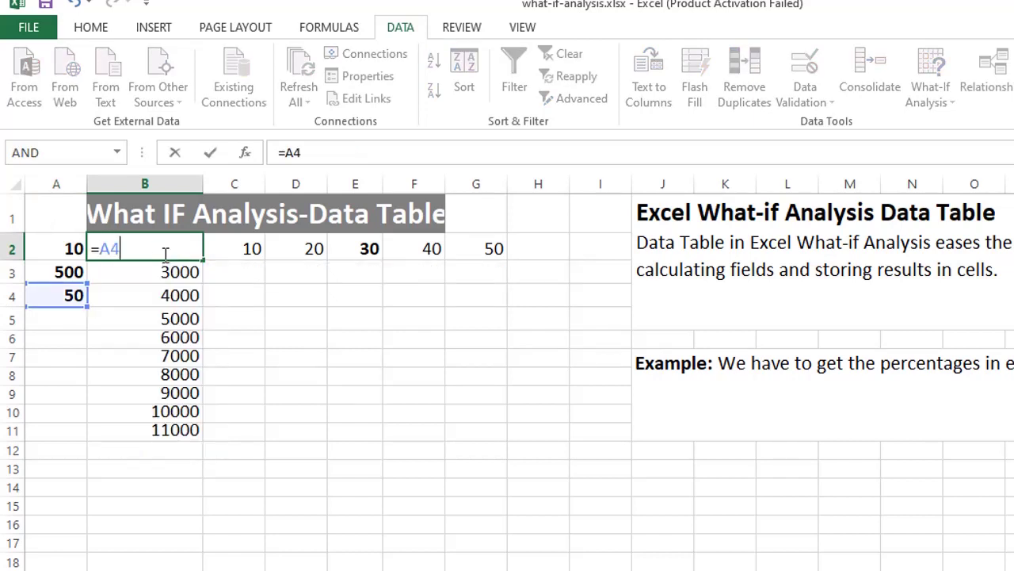
key("Return")
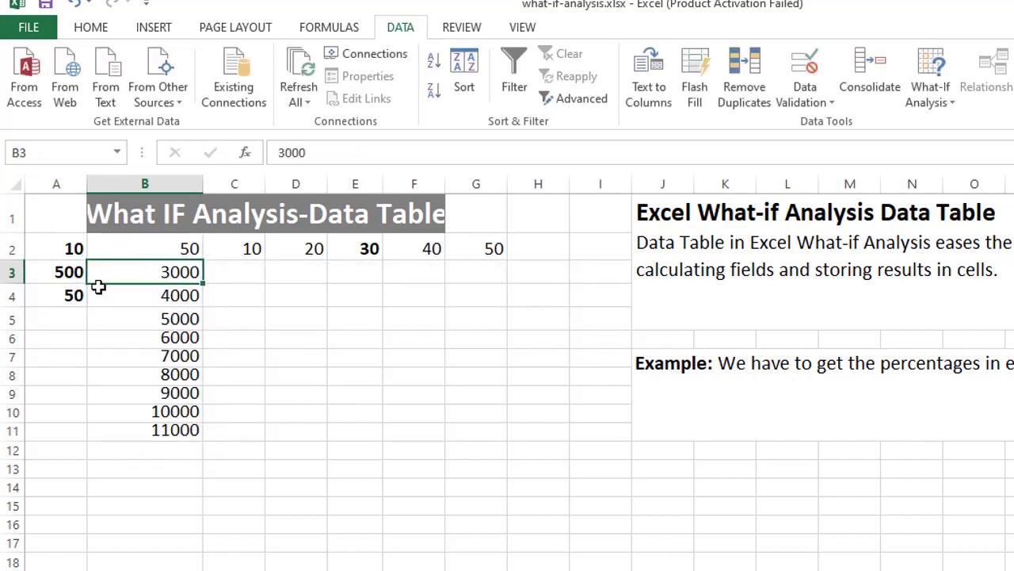
left_click(74, 295)
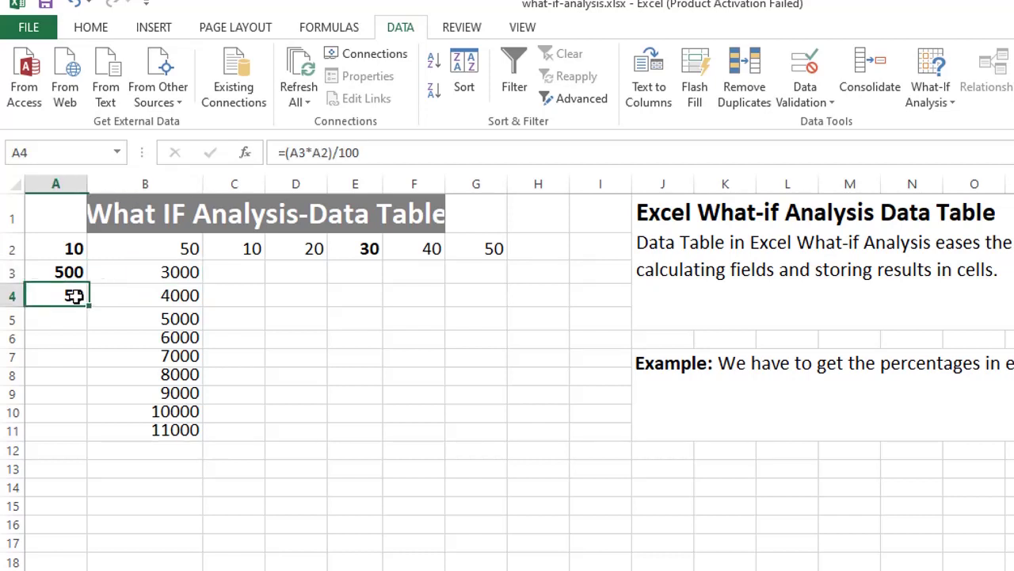
left_click(181, 250)
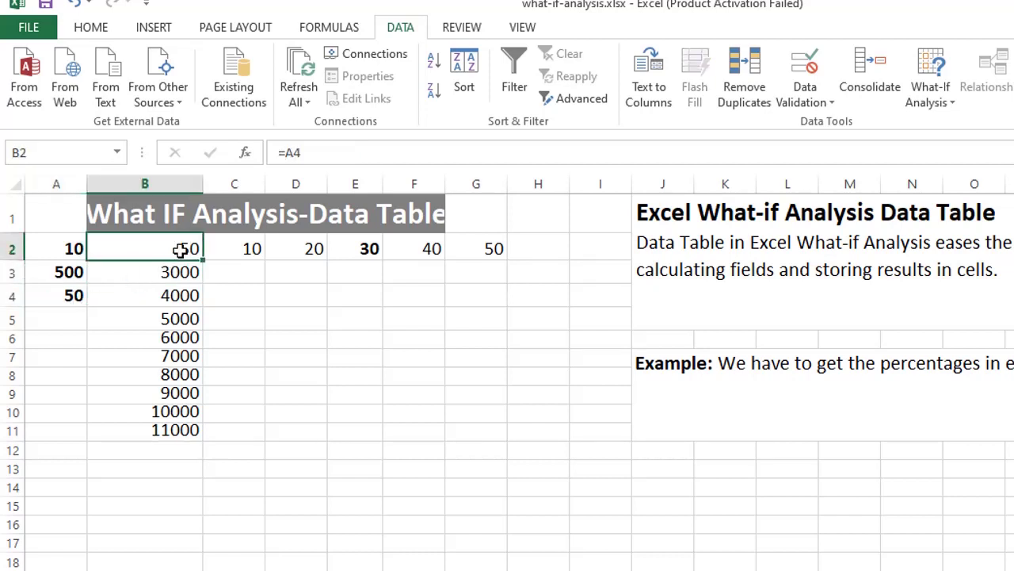
Create a What-If Data Table over B2:G11 with A2 as the row input cell and A3 as the column input cell
left_click(315, 414)
left_click_drag(147, 248, 488, 427)
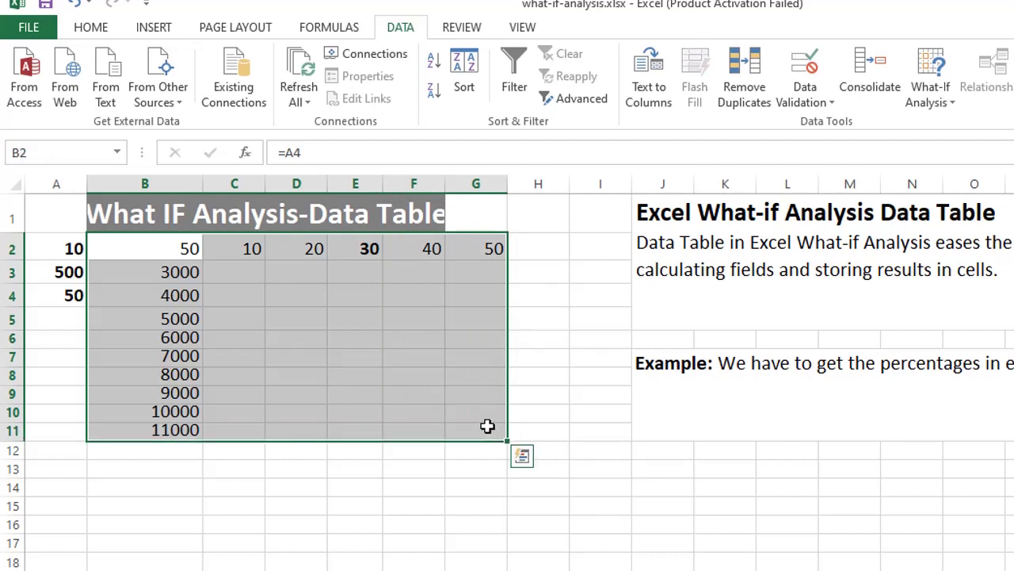
left_click(935, 97)
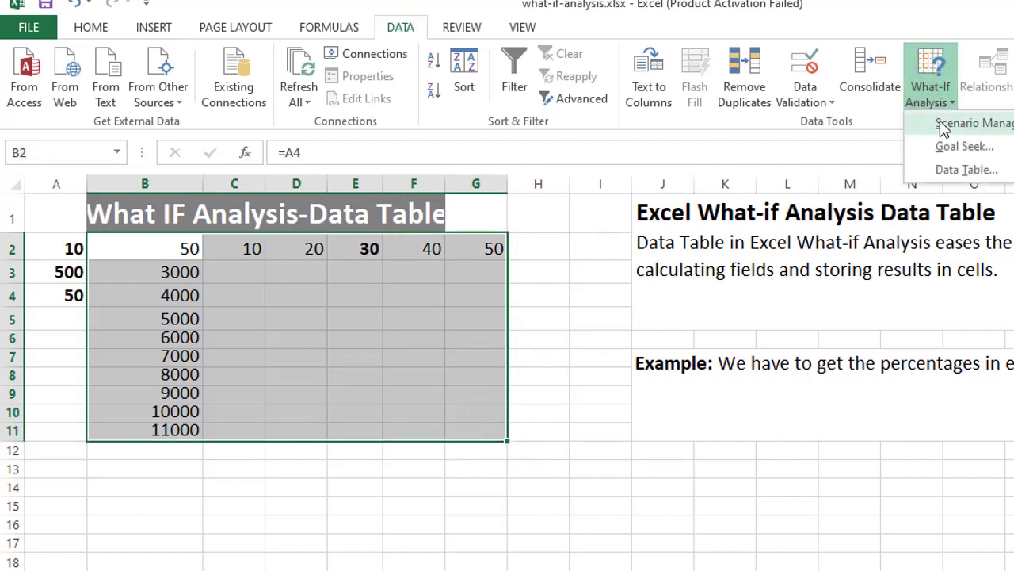
left_click(953, 170)
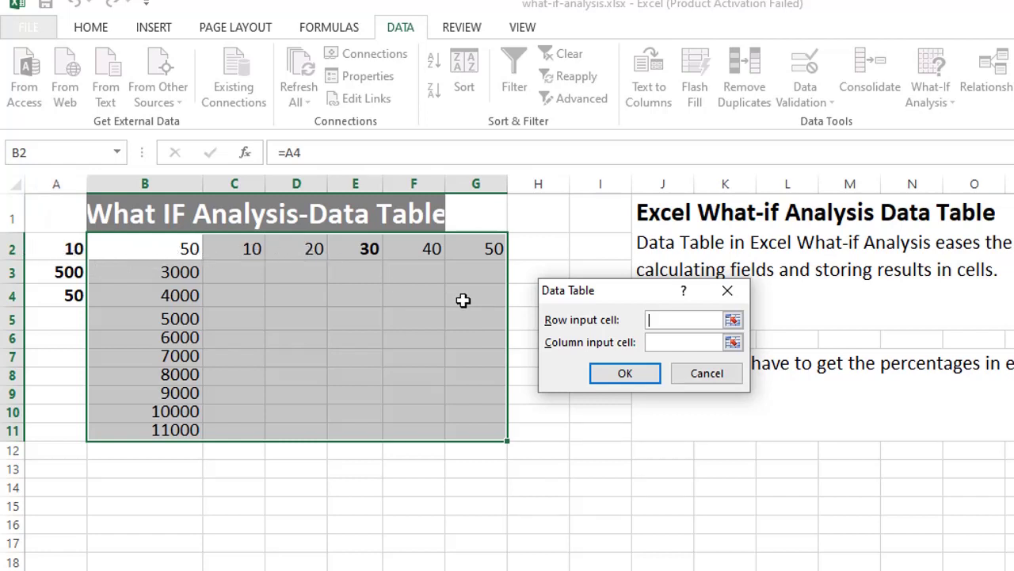
type("A2")
left_click(663, 342)
type("A3")
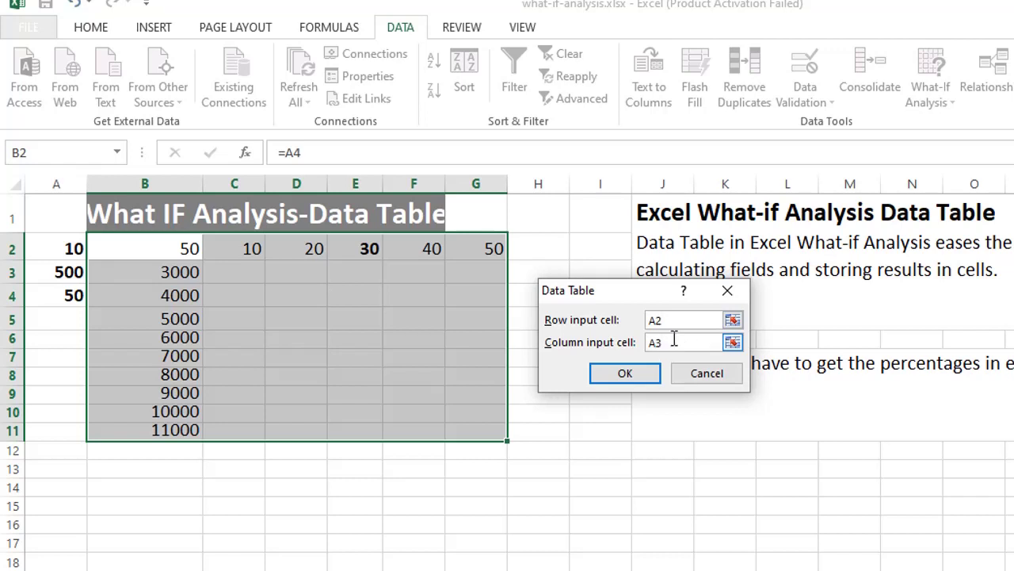
left_click(652, 373)
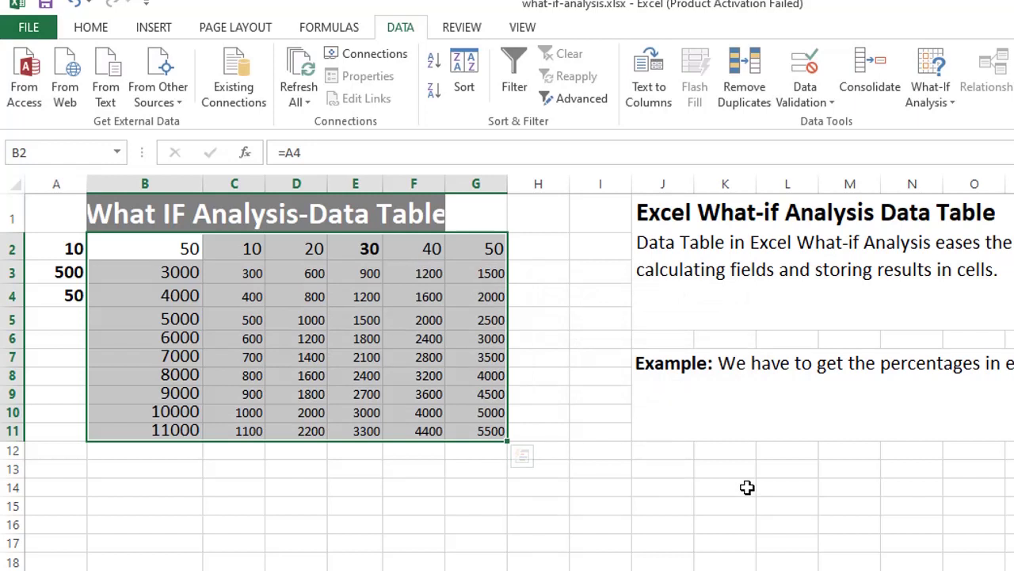
Examine the calculated data table results for the 3000 and 4000 rows under each percentage from 10 to 50
left_click(178, 276)
left_click(235, 274)
left_click(310, 277)
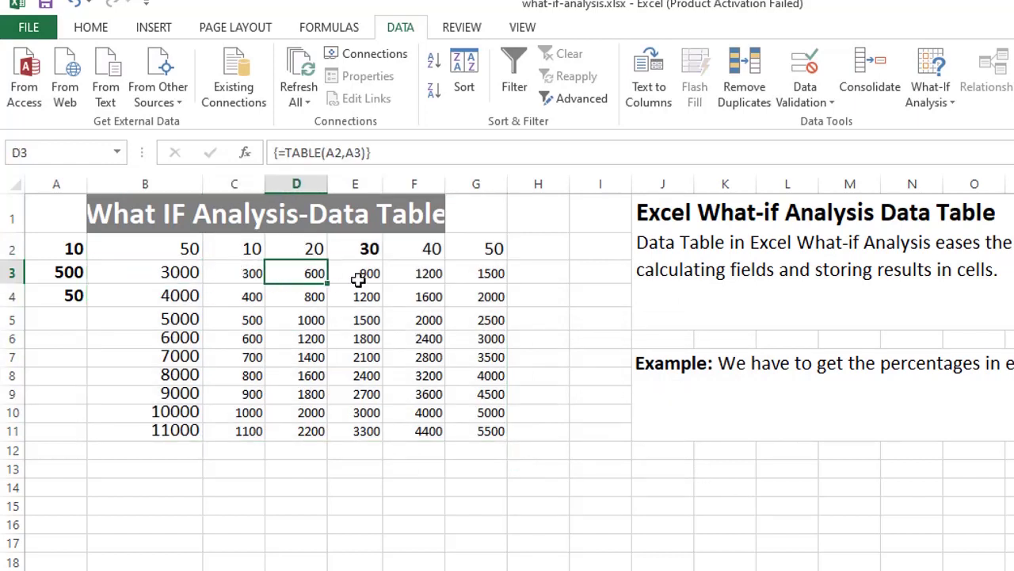
left_click(367, 277)
left_click(424, 276)
left_click(490, 275)
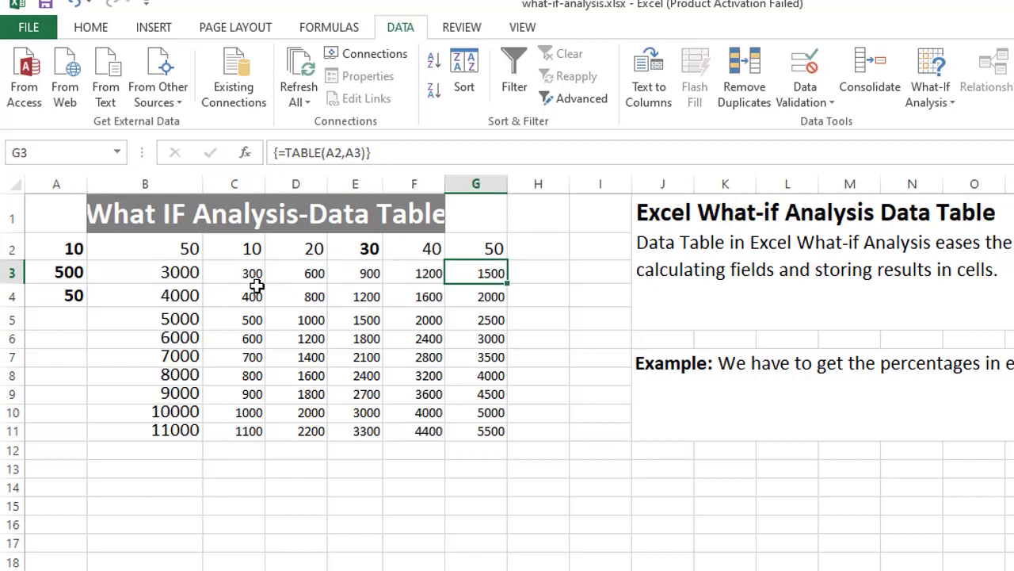
left_click(194, 305)
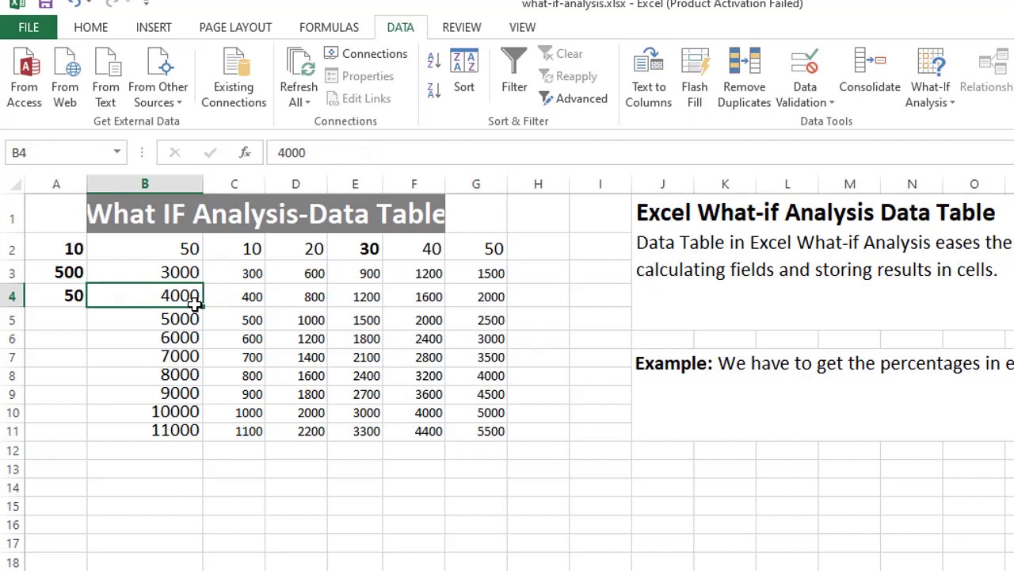
left_click(252, 299)
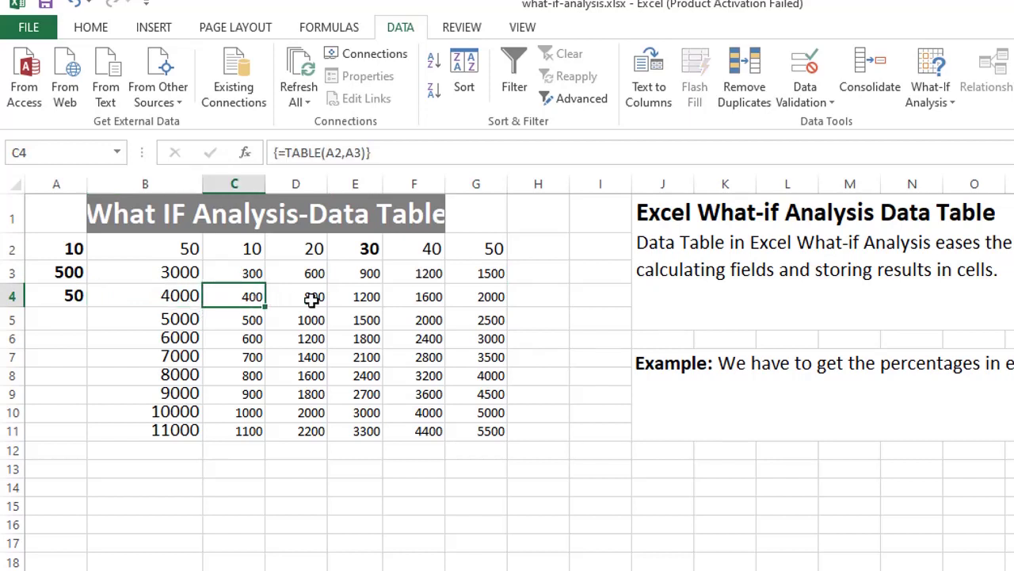
left_click(313, 299)
left_click(363, 299)
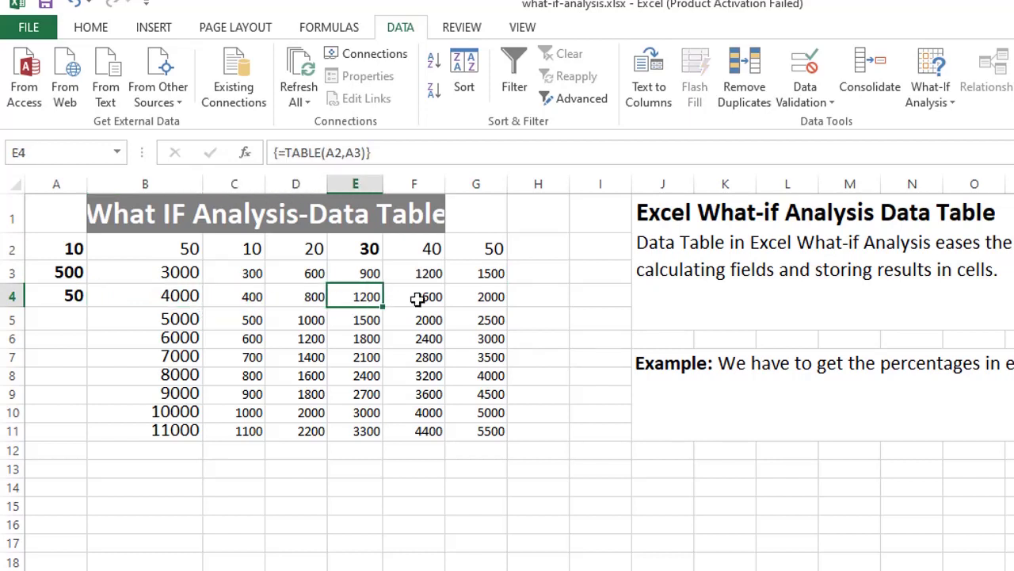
left_click(425, 298)
left_click(478, 299)
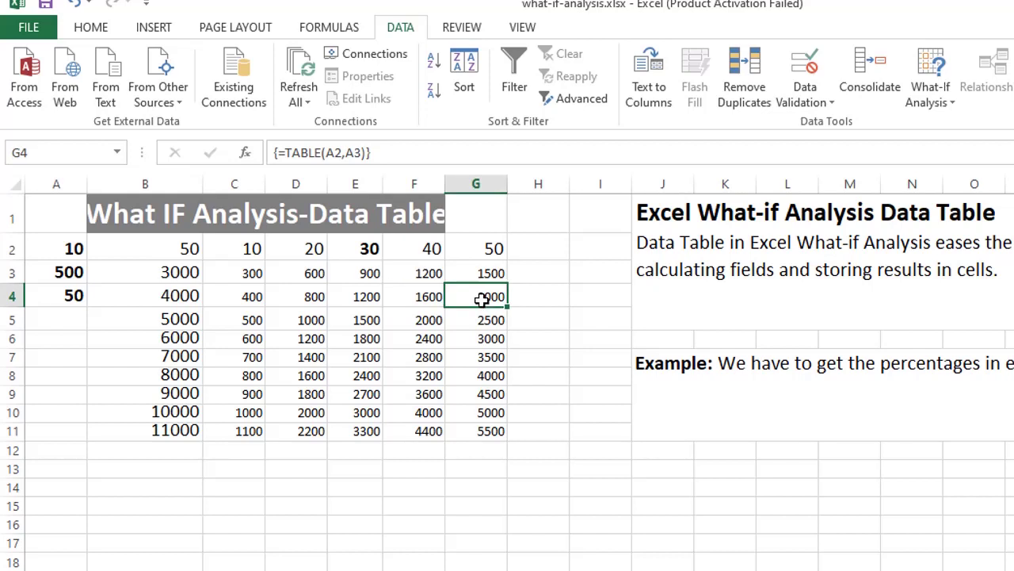